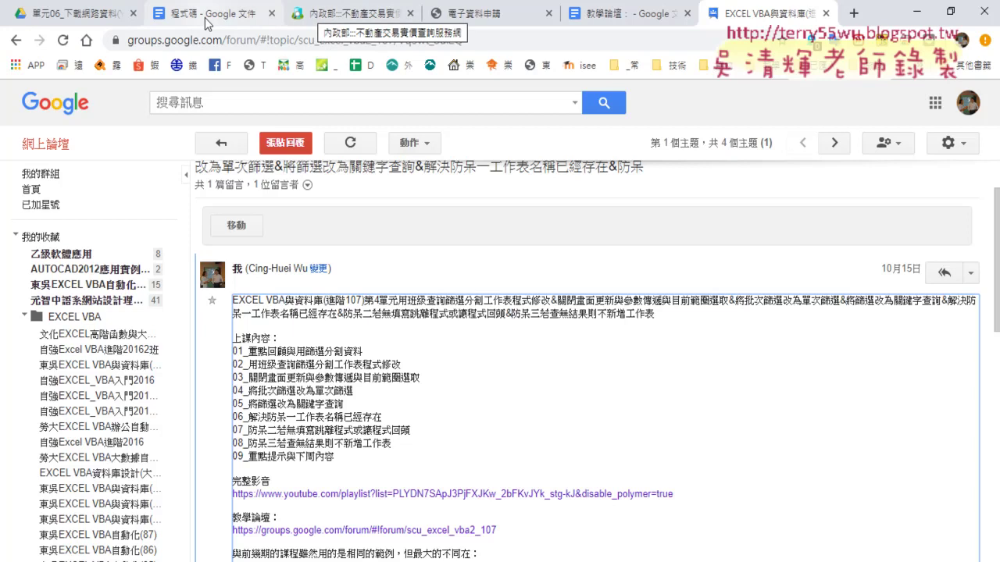
- Scroll the 程式碼 notes down to the 實價登錄 heading, then switch to the 內政部 real-price site
click(205, 13)
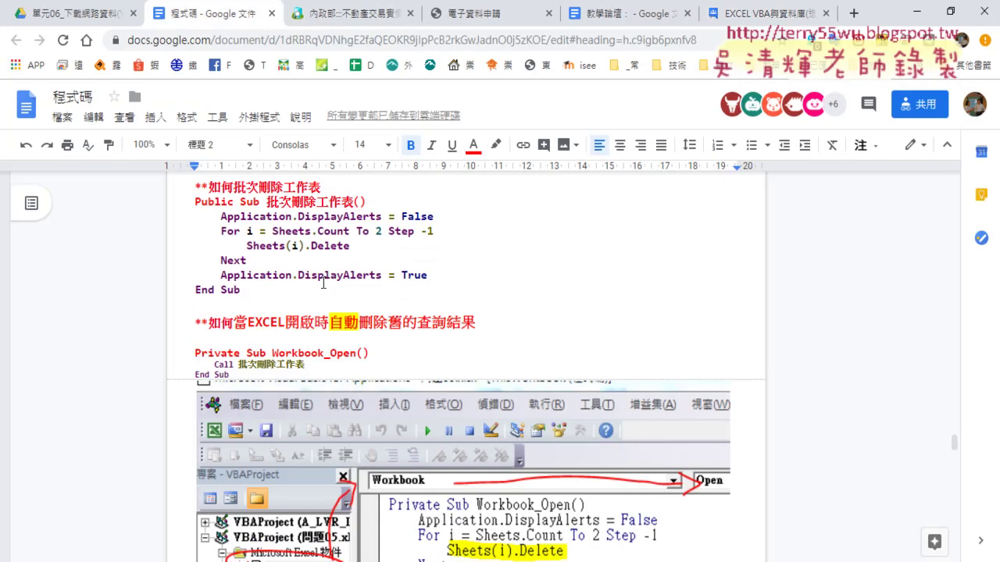
scroll(323, 283, down, 2)
scroll(322, 281, down, 5)
scroll(324, 282, down, 3)
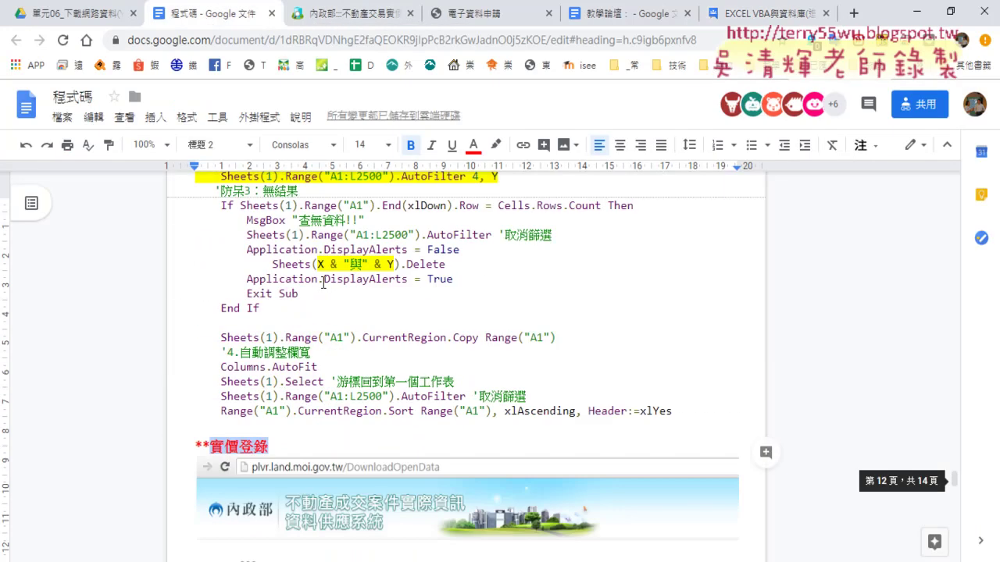
scroll(324, 283, down, 3)
click(356, 16)
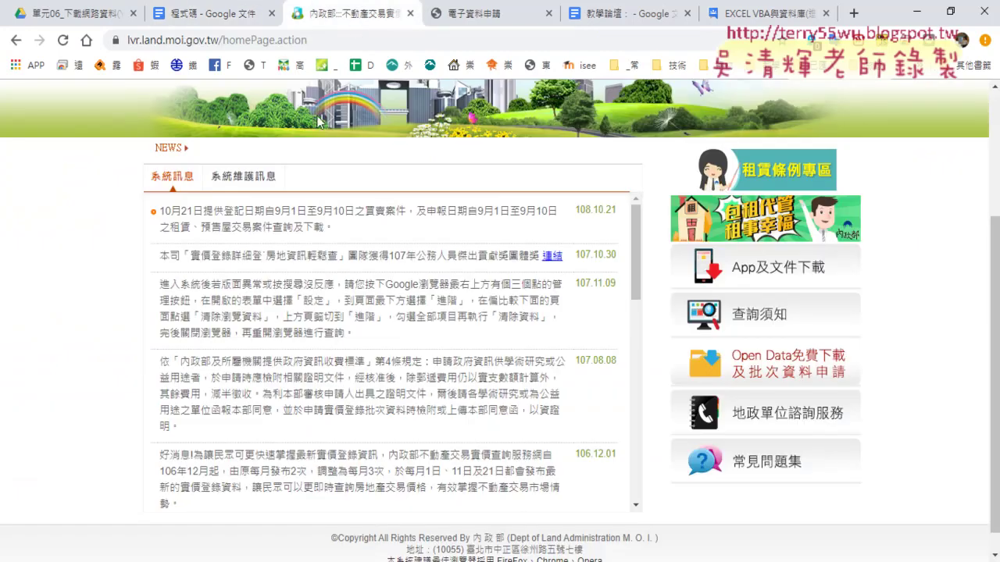
- Open the Open Data download page, dismiss the licence popup and choose XLS format
scroll(333, 177, up, 1)
scroll(586, 391, down, 1)
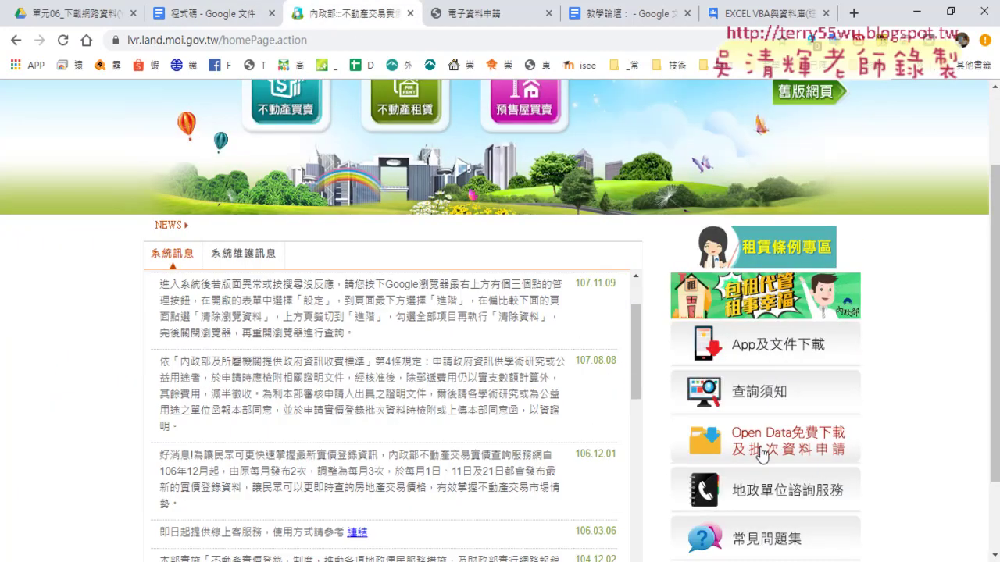
click(786, 453)
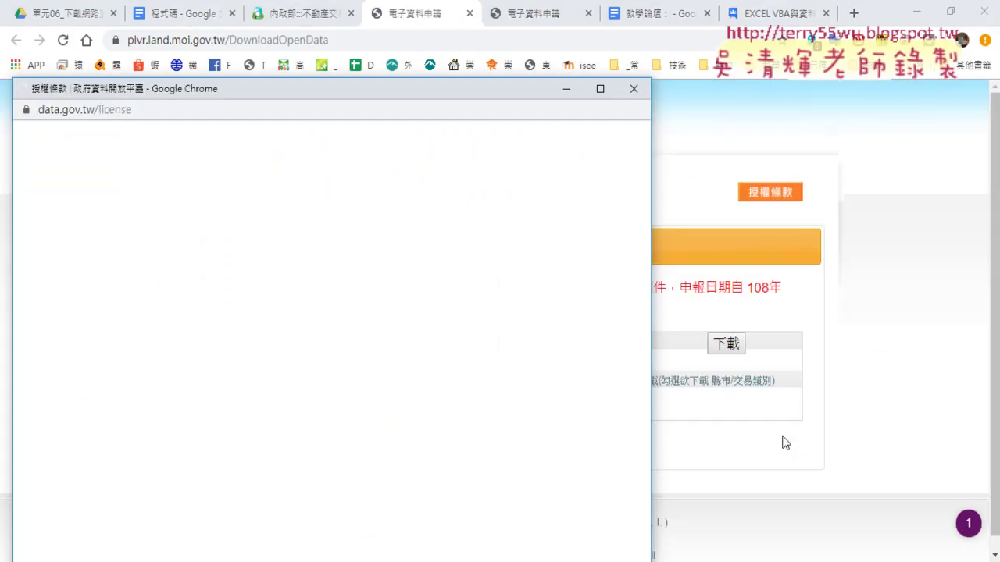
click(633, 88)
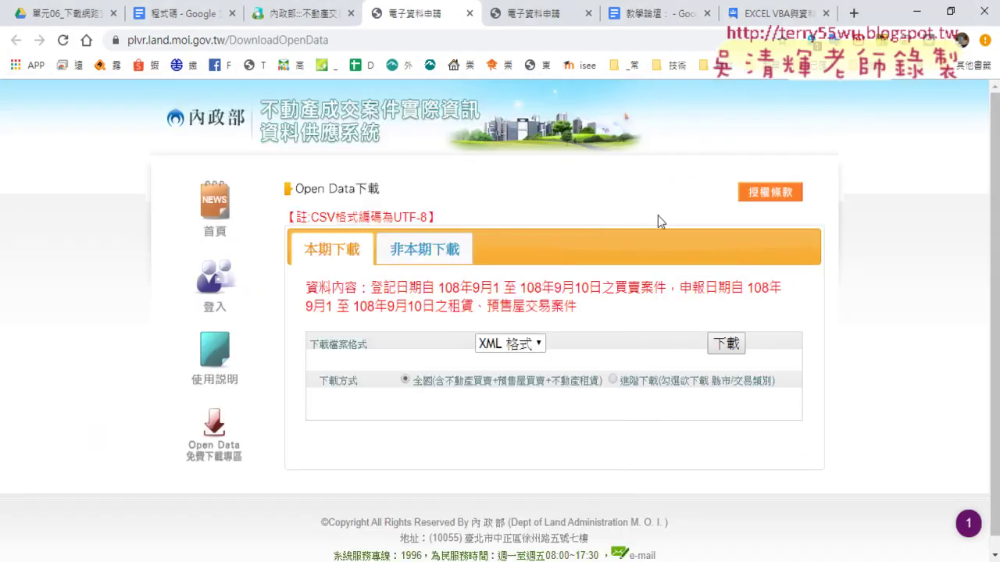
click(509, 329)
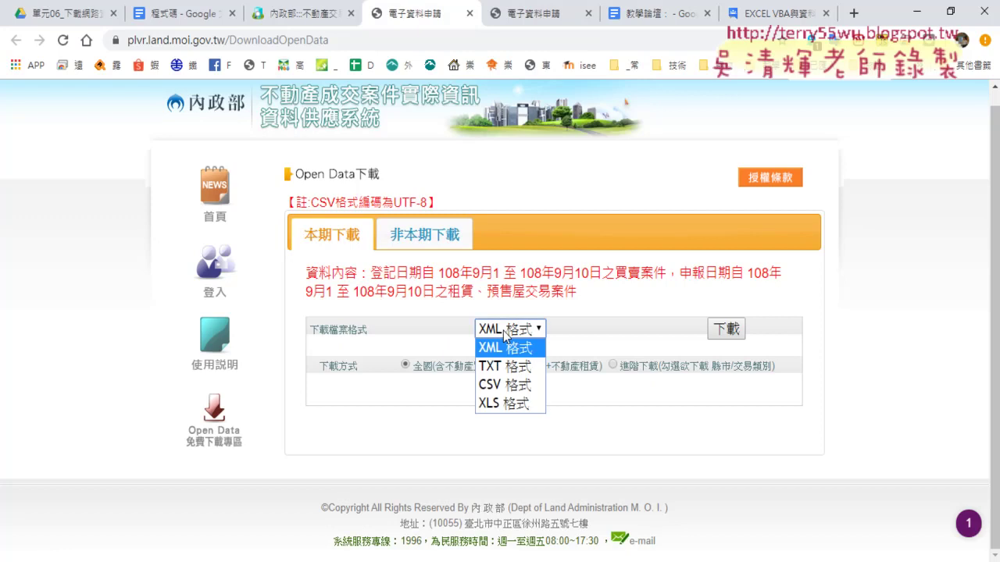
click(503, 403)
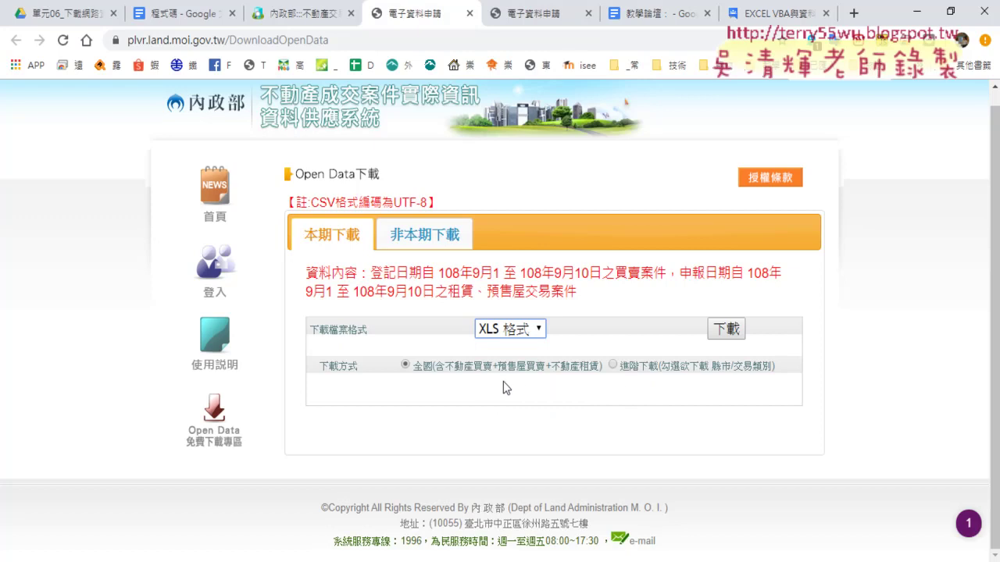
- Switch to 進階下載, tick 臺北市 under 不動產買賣, and highlight the release's date range
click(668, 367)
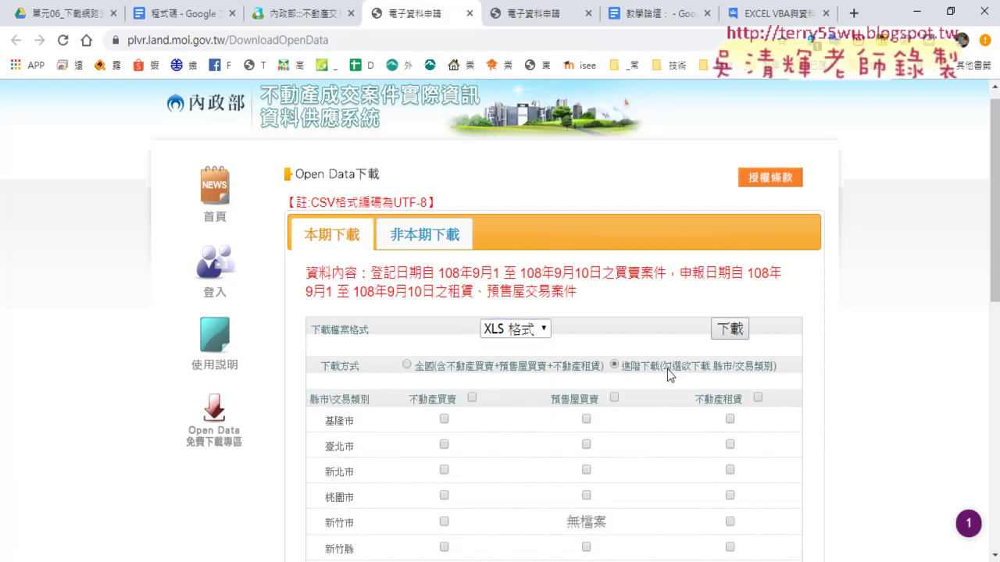
scroll(667, 369, down, 3)
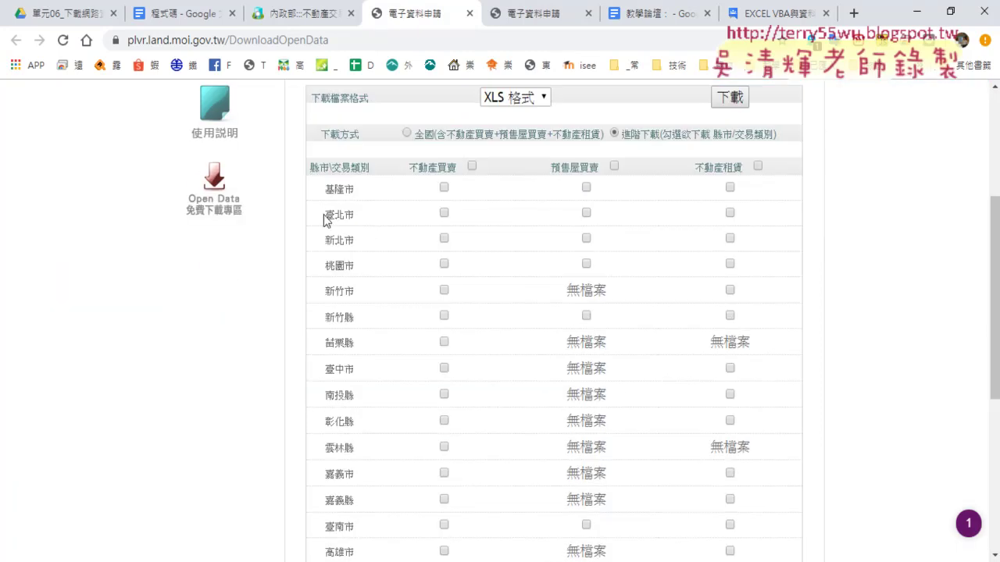
drag(325, 220, 384, 221)
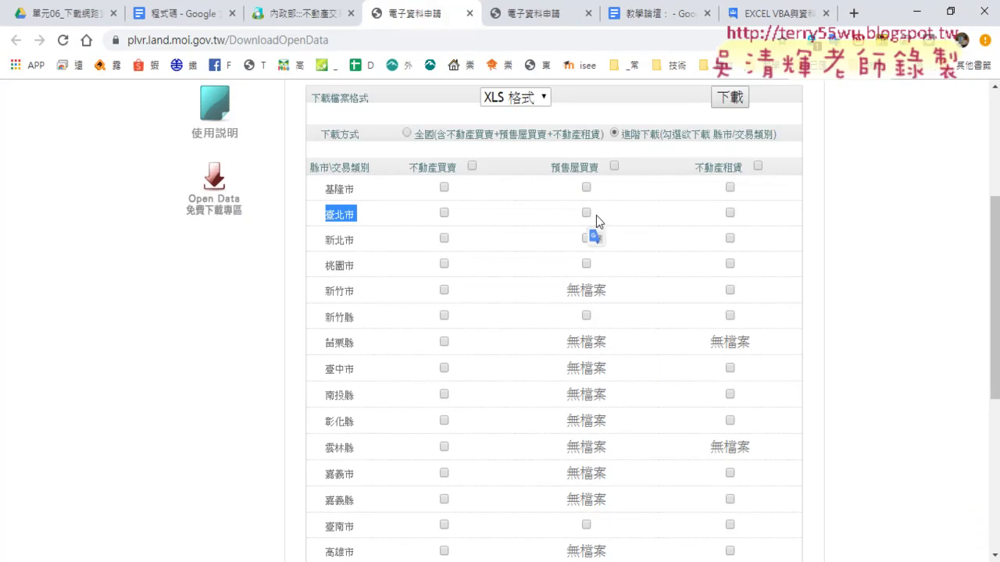
drag(324, 239, 386, 239)
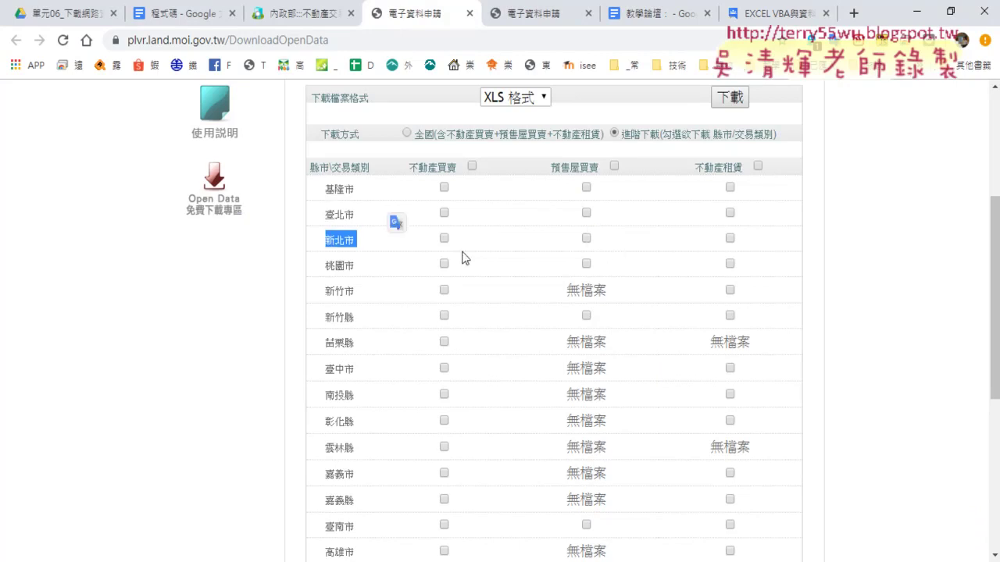
click(444, 213)
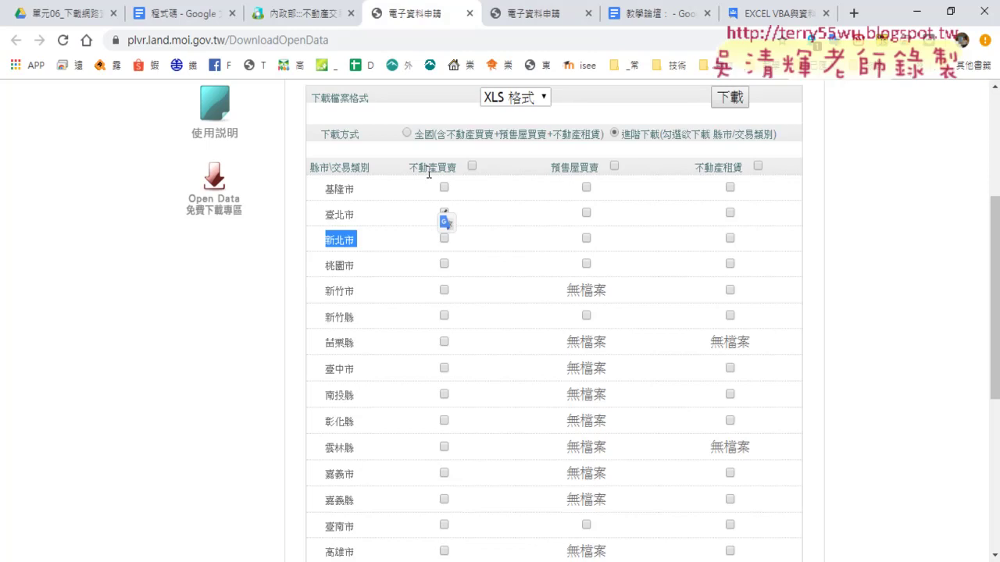
click(428, 173)
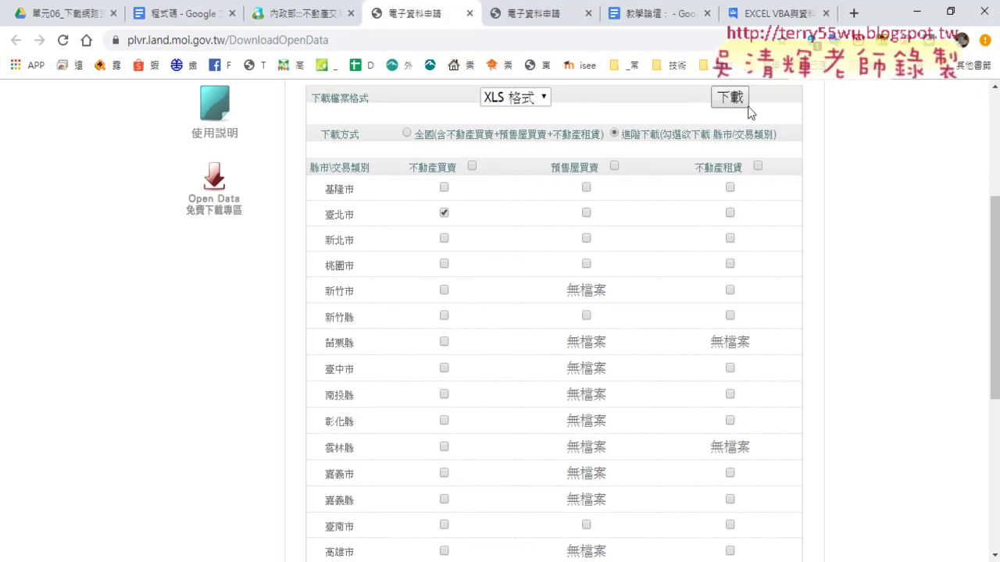
scroll(707, 187, up, 2)
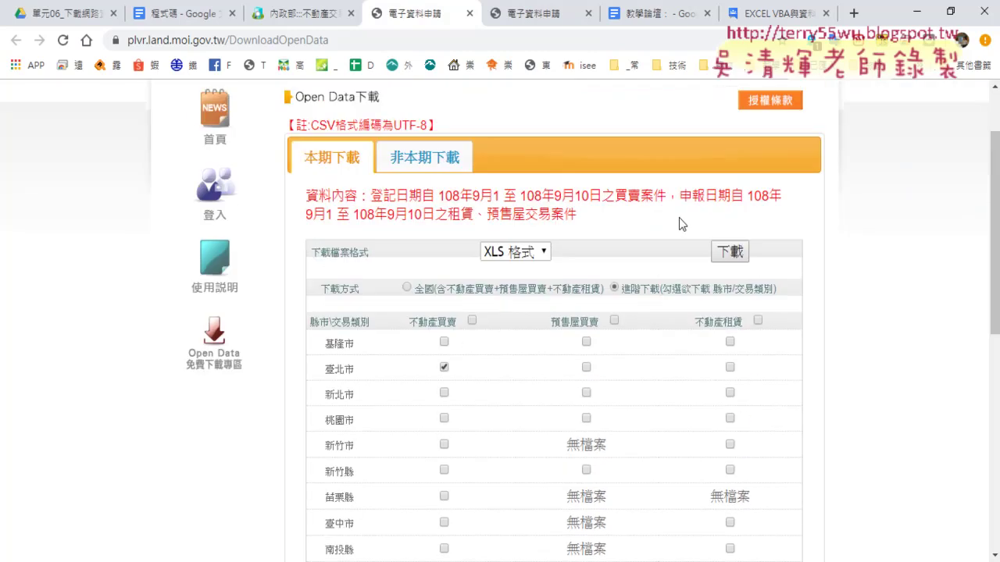
mouse_move(439, 195)
mouse_down()
mouse_move(587, 198)
mouse_move(713, 216)
mouse_up()
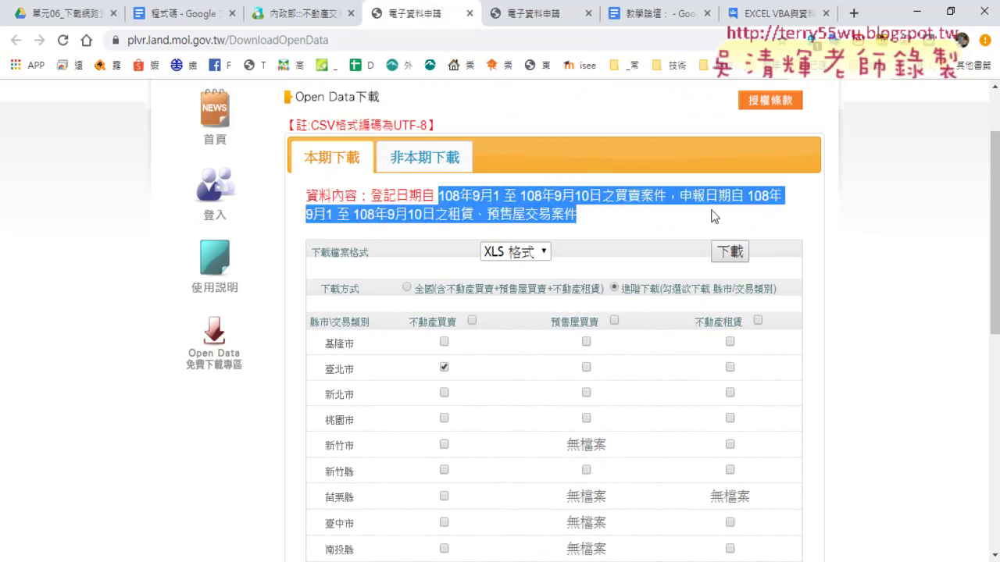
- Open the 非本期下載 tab and scroll the 發布日期 quarter list back to 101年
click(418, 160)
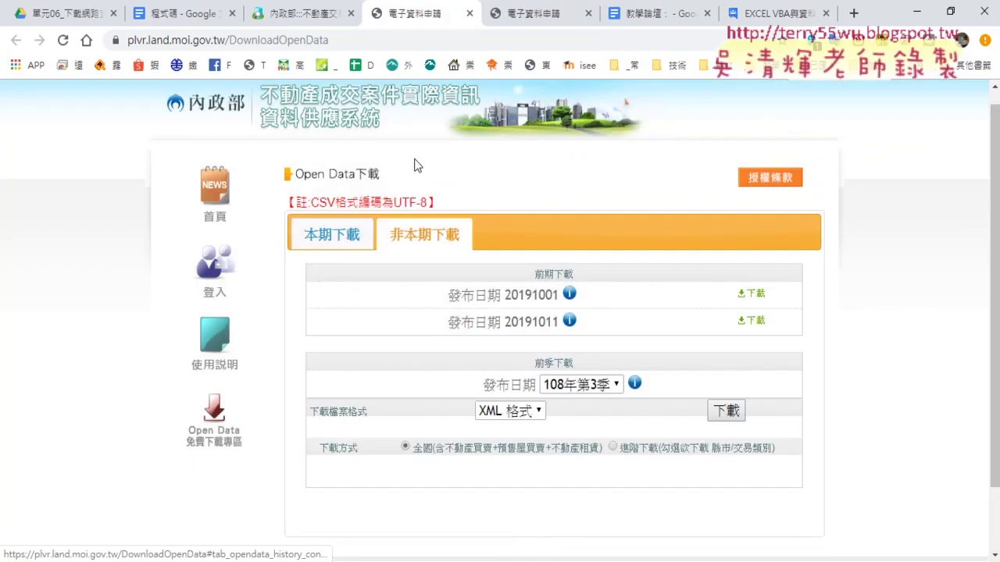
scroll(731, 293, down, 1)
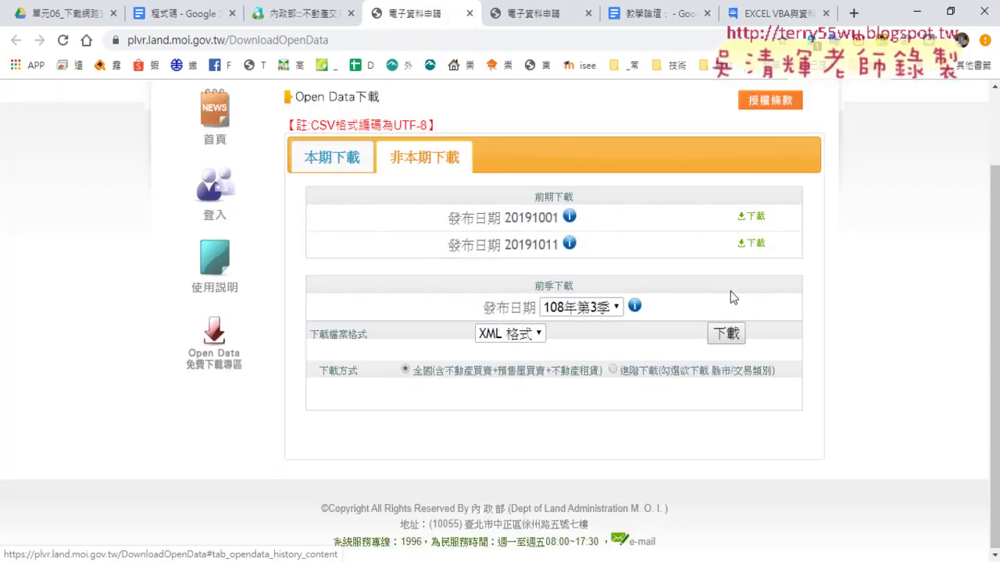
click(598, 307)
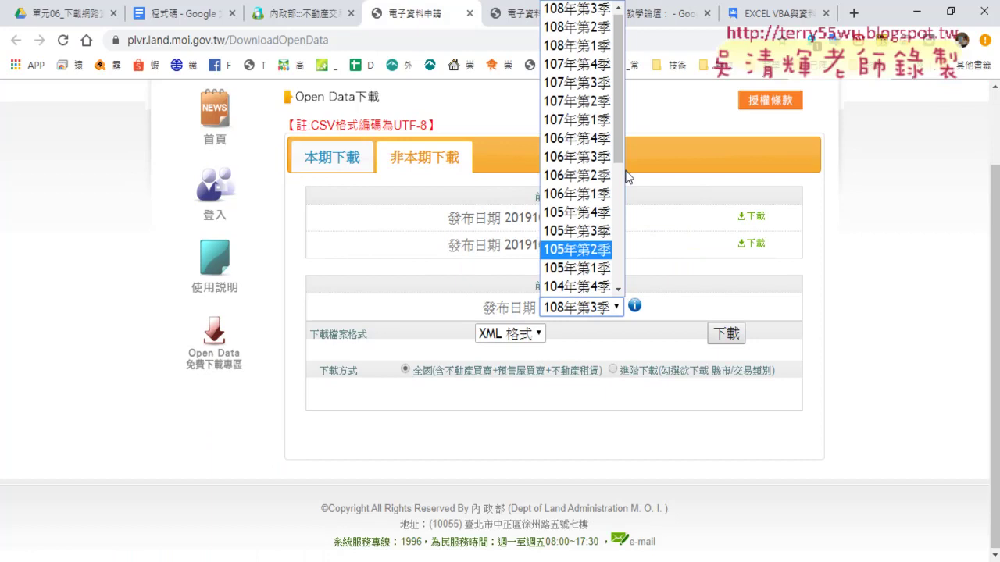
scroll(630, 136, down, 4)
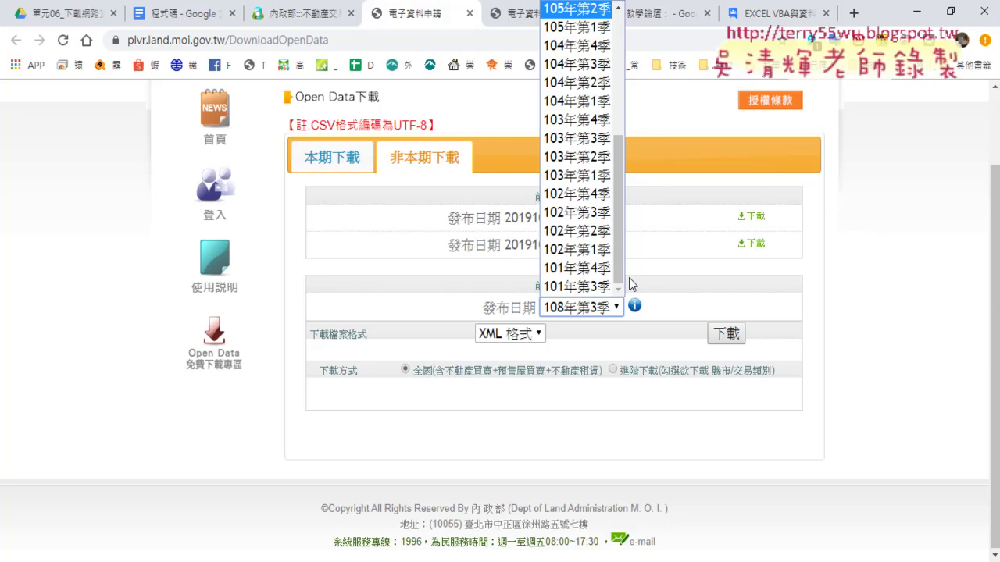
- Review the 單元08 and 單元07 folders under _雲端白板畫面, then return to the 內政部 site
click(61, 16)
click(17, 40)
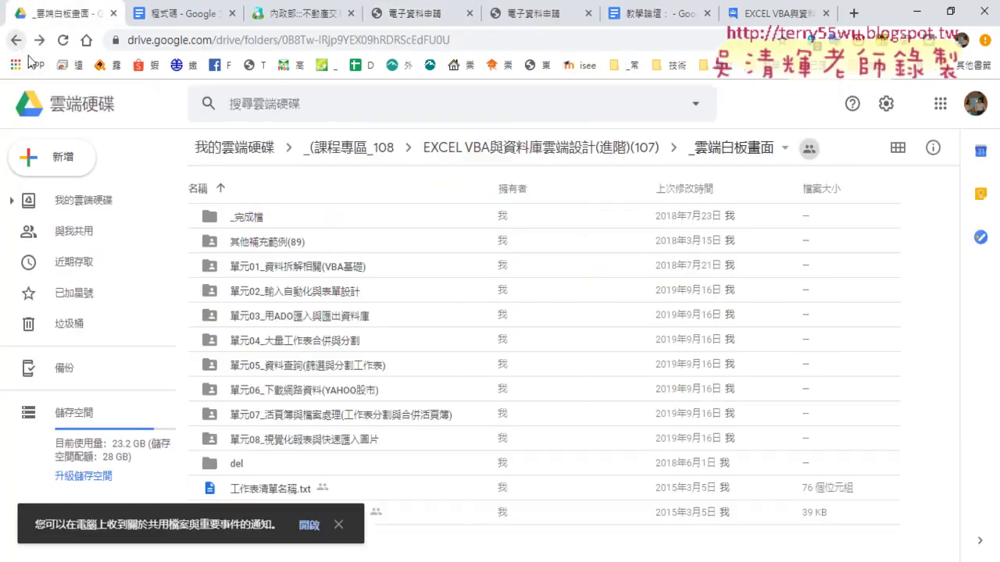
click(309, 446)
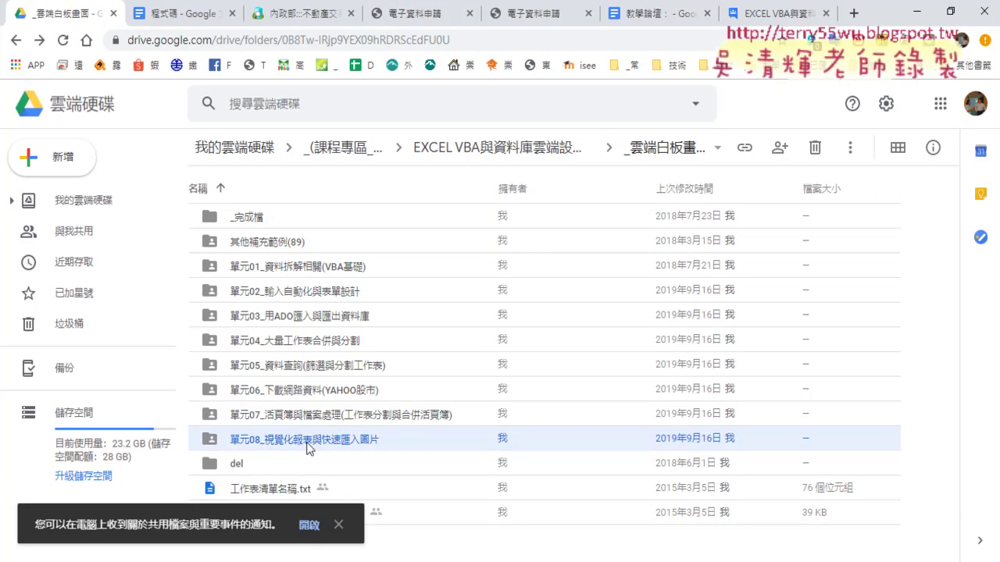
click(313, 409)
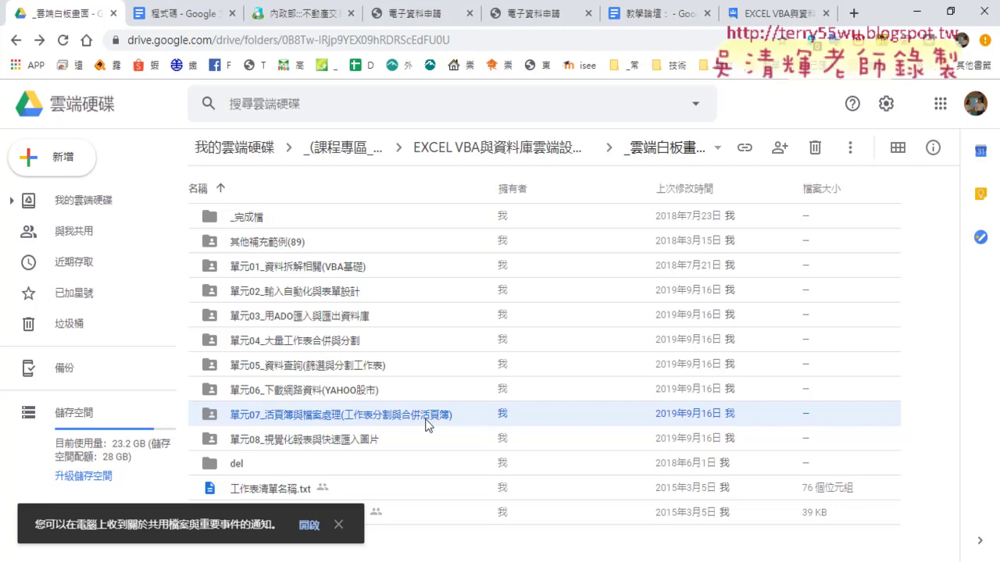
click(305, 13)
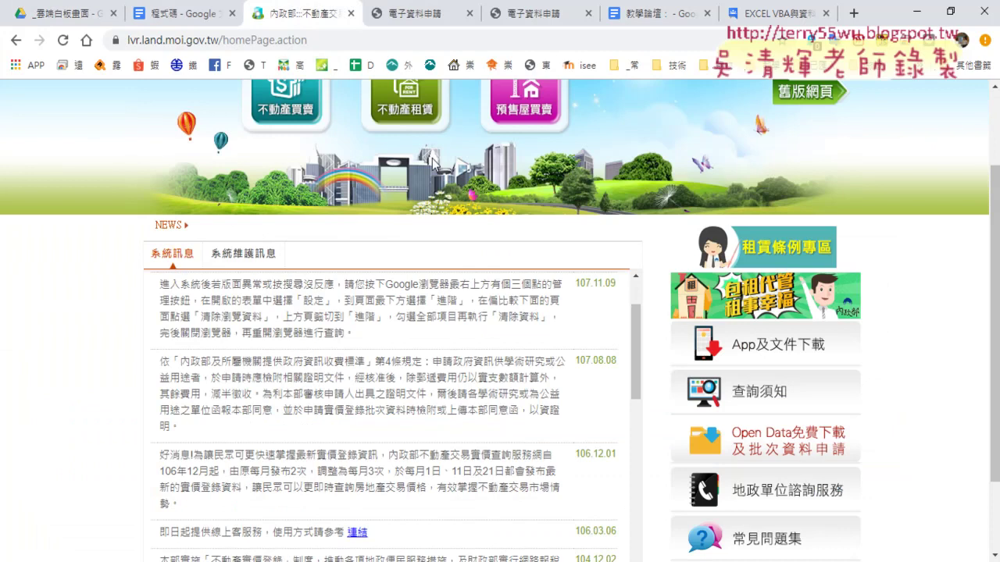
- Search Google for 開放資料 from the address bar
scroll(521, 243, up, 3)
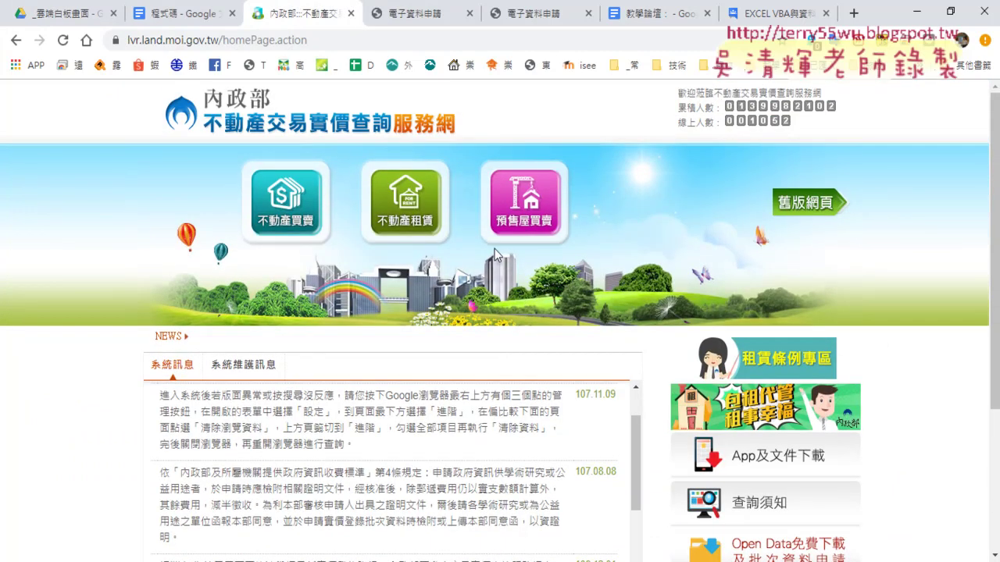
click(328, 41)
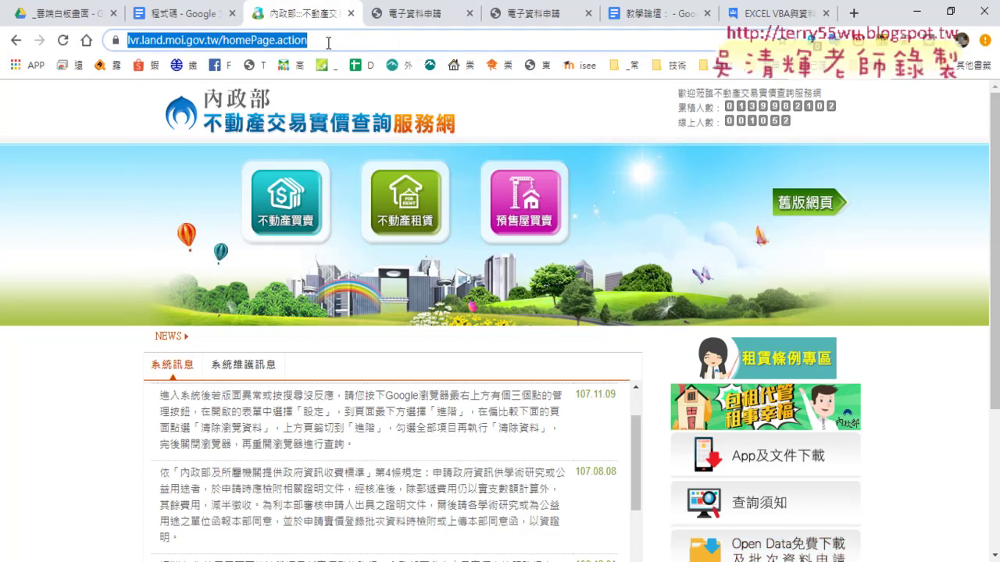
text(k)
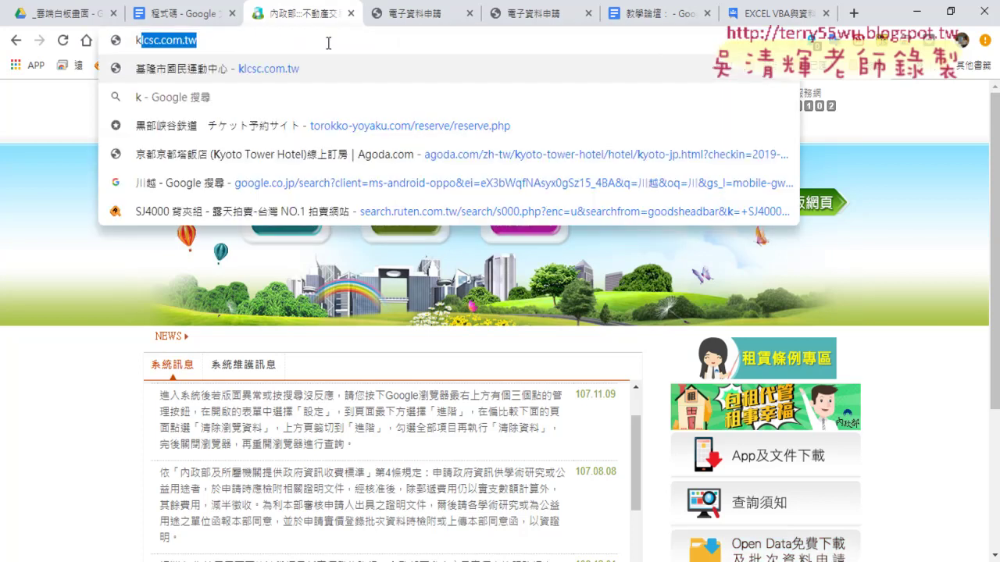
key(BackSpace)
key(BackSpace)
text(ㄎ)
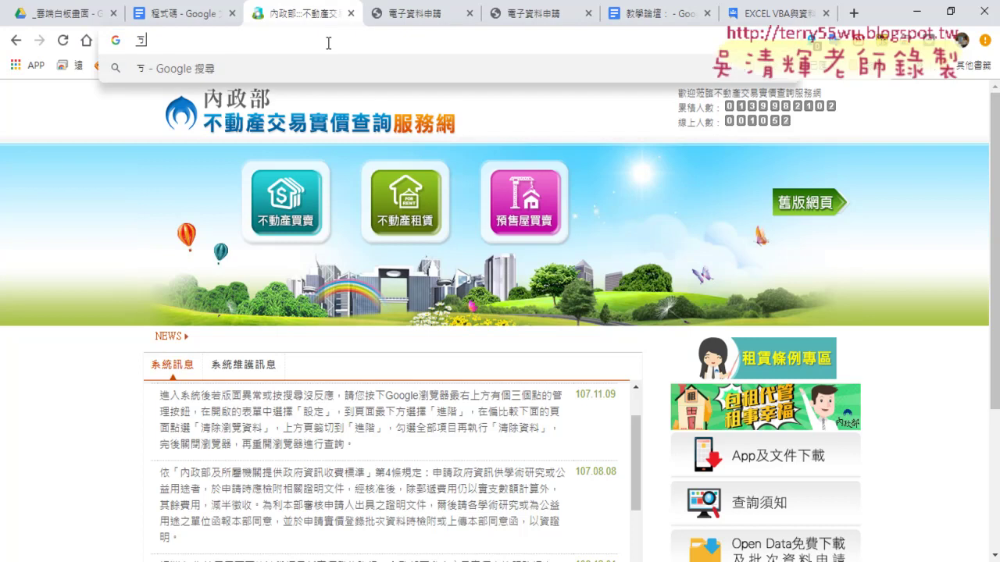
text(開放)
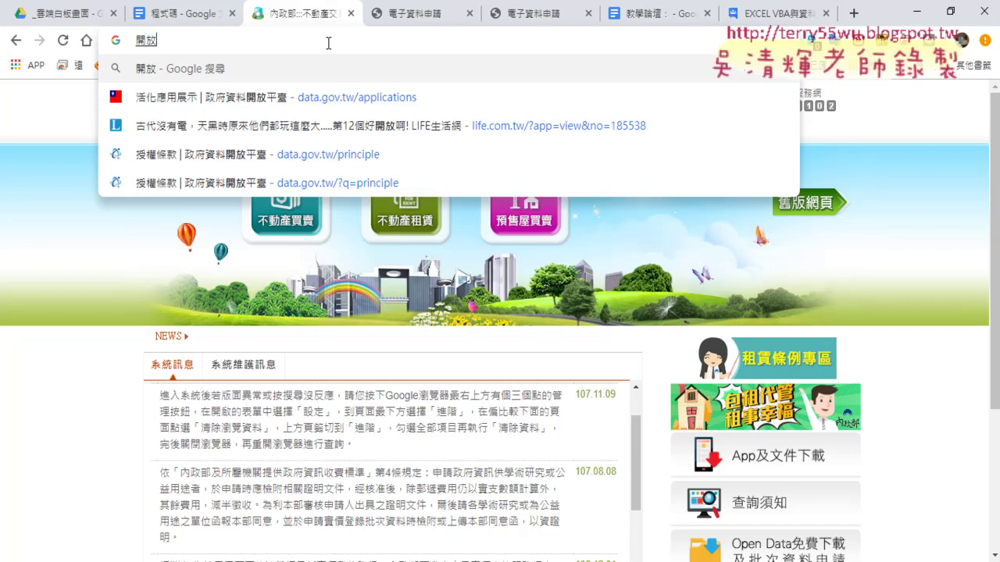
text(ㄓㄥ)
text(政)
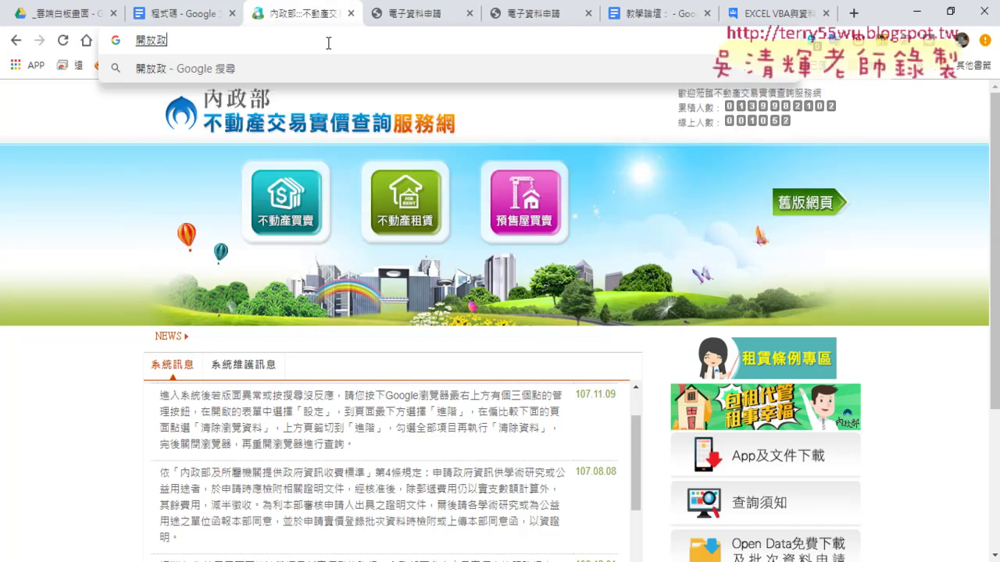
text(ㄈ)
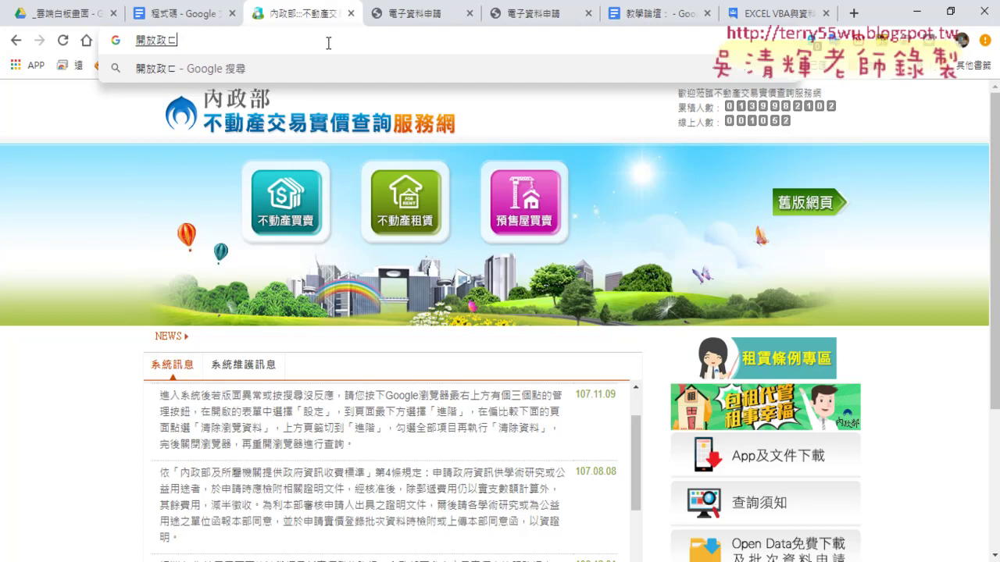
key(BackSpace)
text(府)
key(BackSpace)
key(BackSpace)
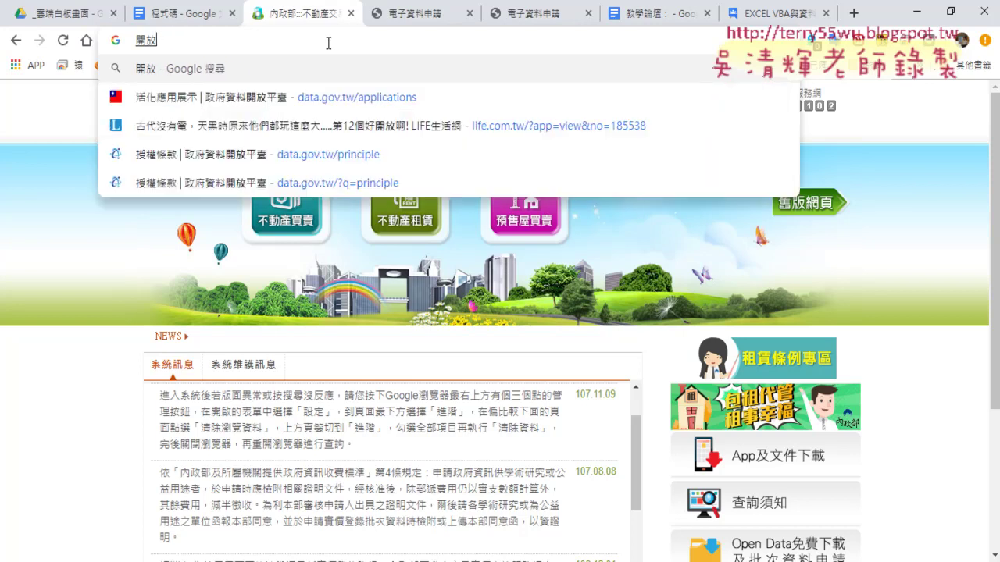
text(資ㄌ料)
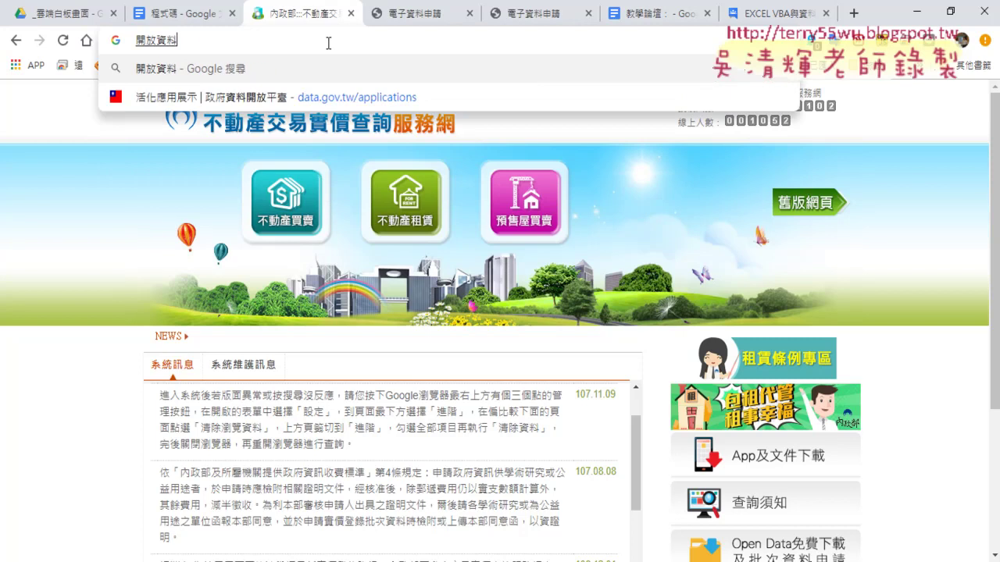
key(Return)
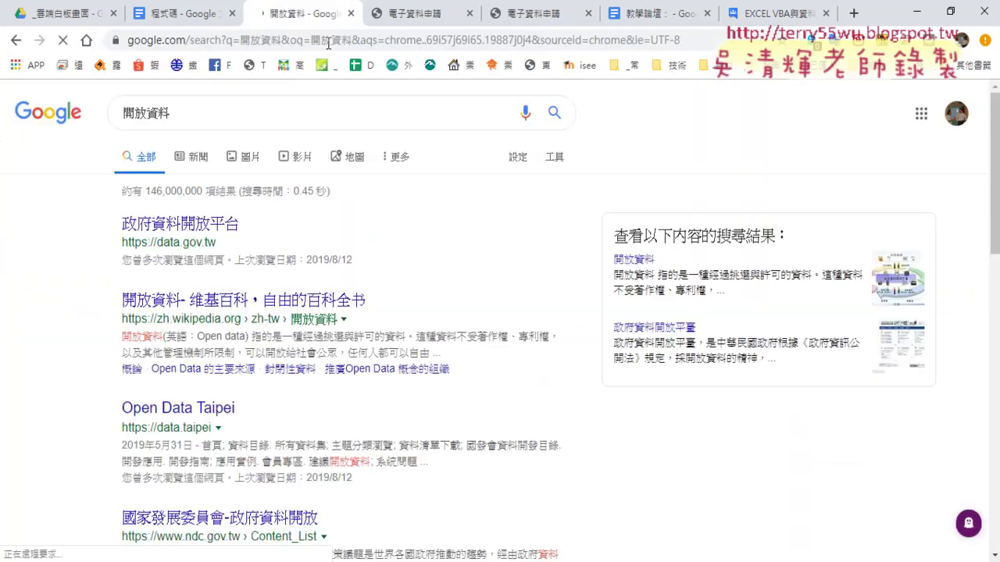
- Open the data.gov.tw, 新北市 and Data.Taipei results in new tabs and view data.gov.tw
middle_click(205, 228)
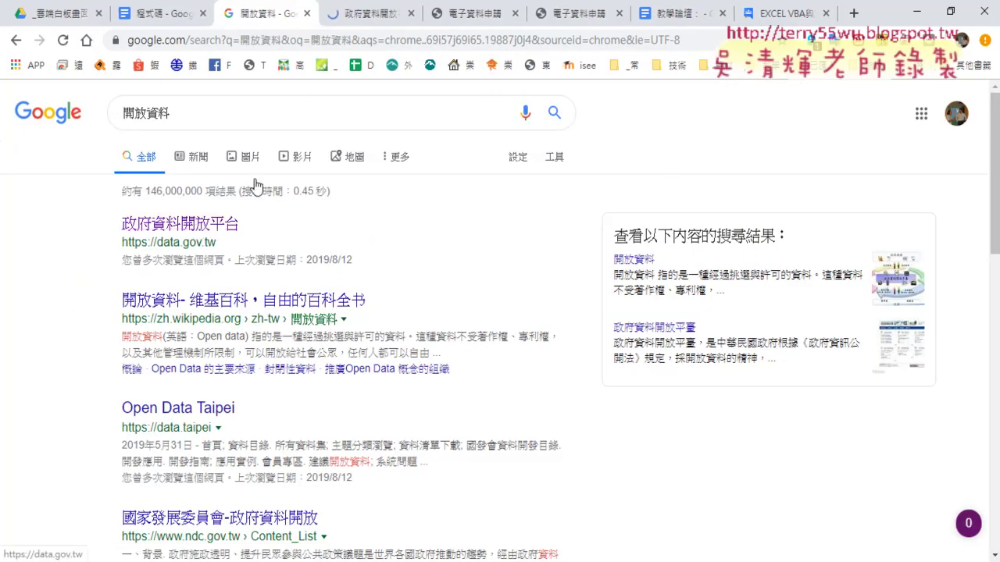
scroll(429, 230, down, 1)
scroll(428, 230, down, 3)
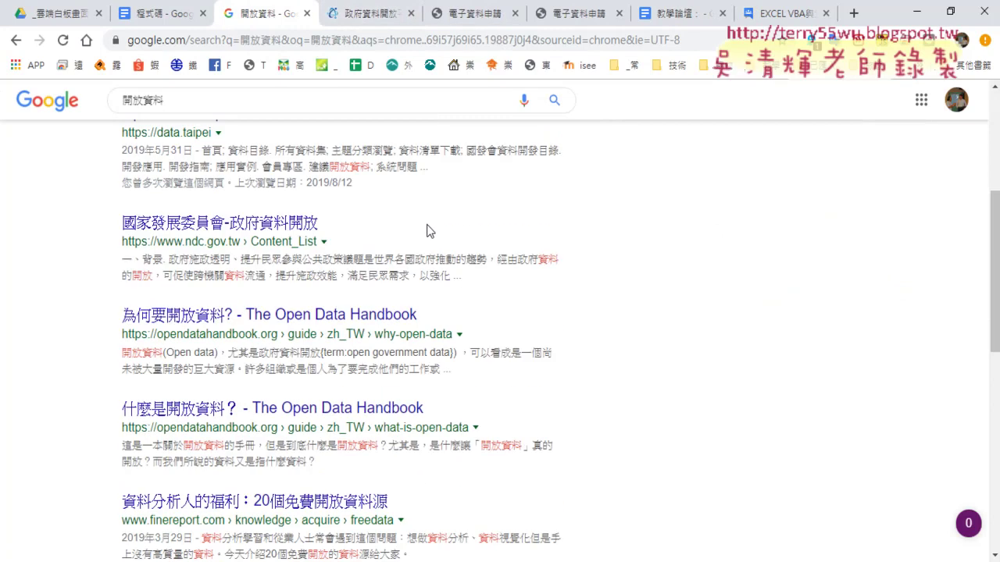
scroll(429, 230, down, 1)
scroll(427, 230, down, 1)
scroll(426, 231, down, 2)
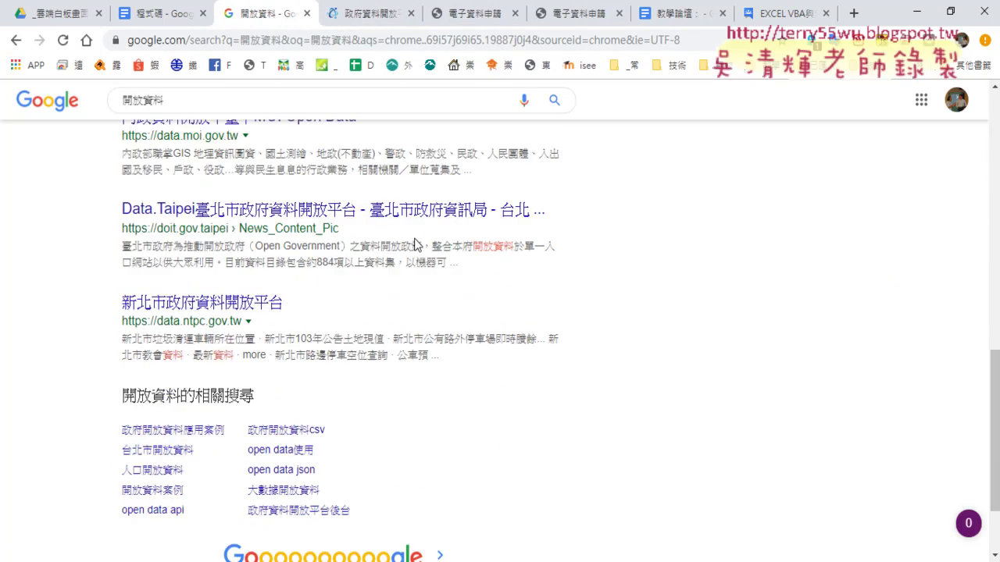
middle_click(264, 302)
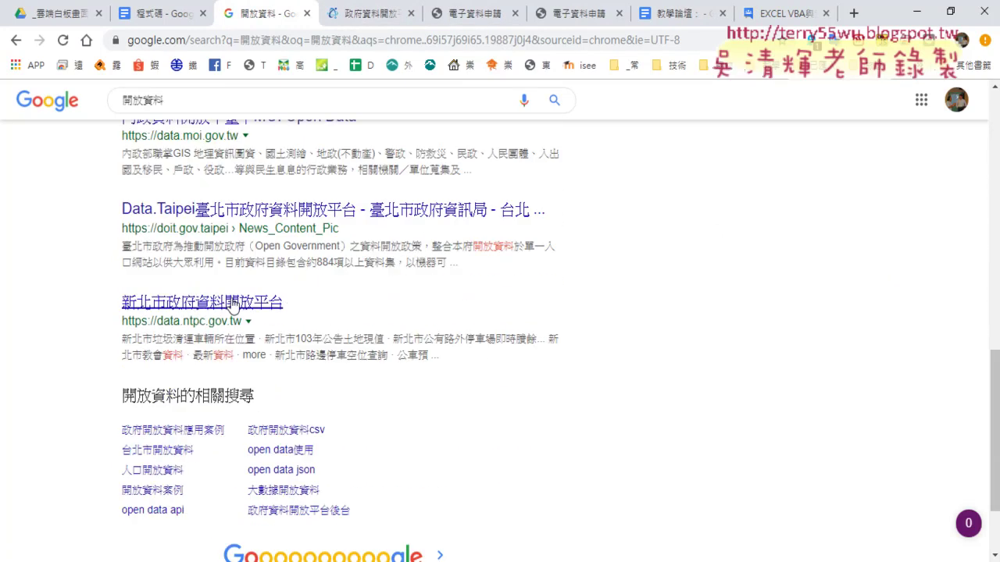
middle_click(321, 225)
click(296, 17)
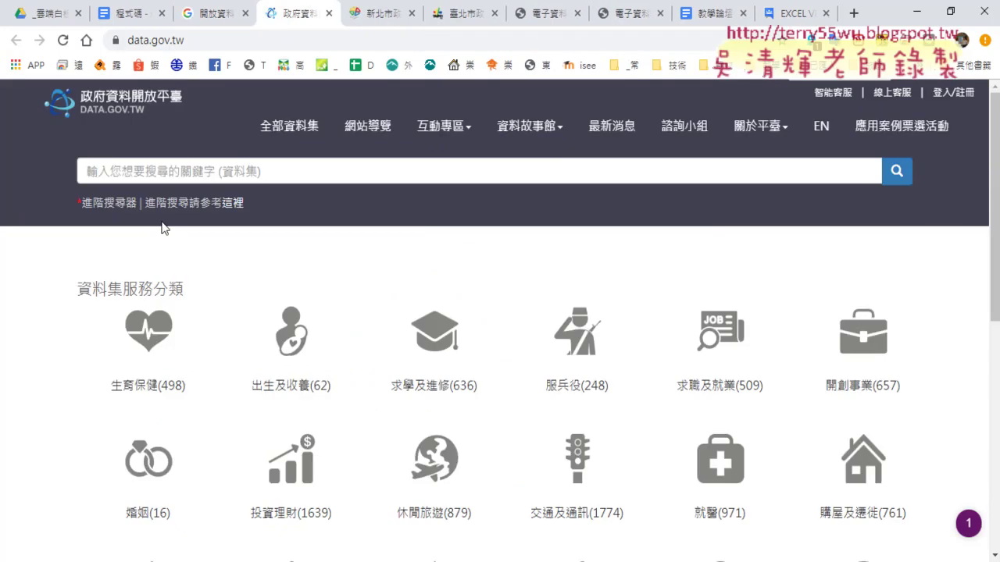
- Scroll through data.gov.tw, then view the New Taipei portal and the Data.Taipei introduction page
scroll(162, 228, down, 2)
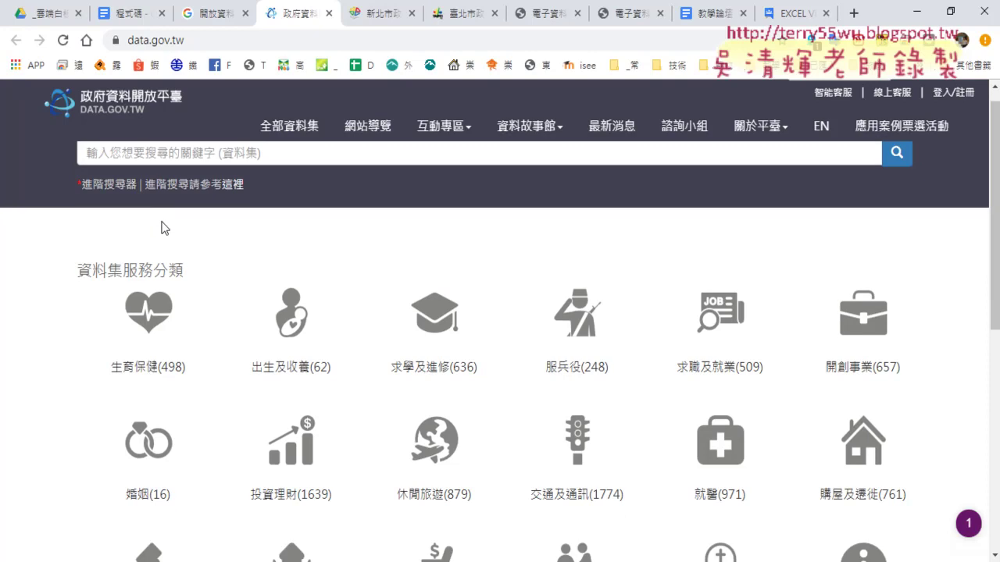
scroll(161, 227, down, 2)
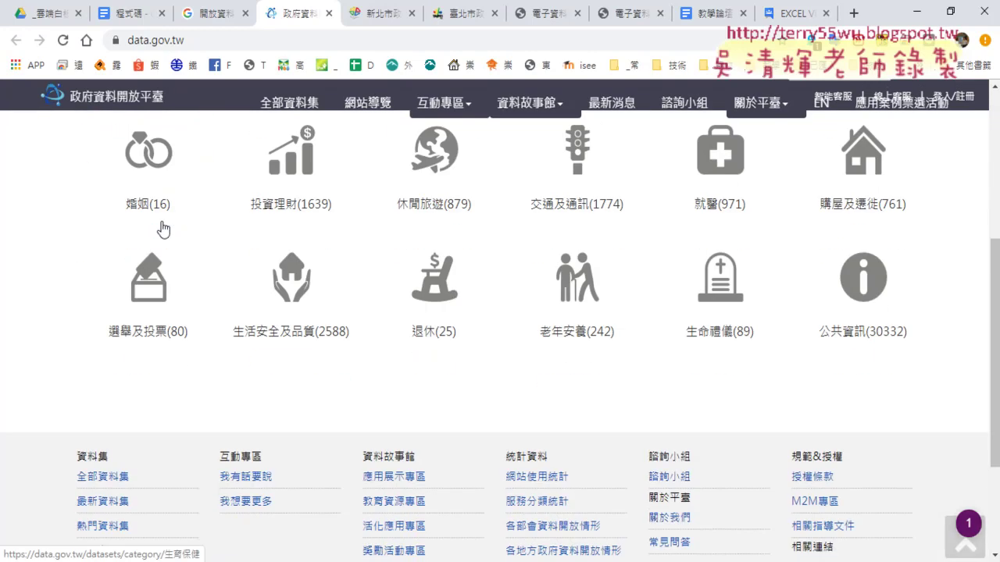
scroll(162, 228, down, 2)
scroll(162, 227, up, 3)
scroll(162, 228, up, 3)
click(360, 23)
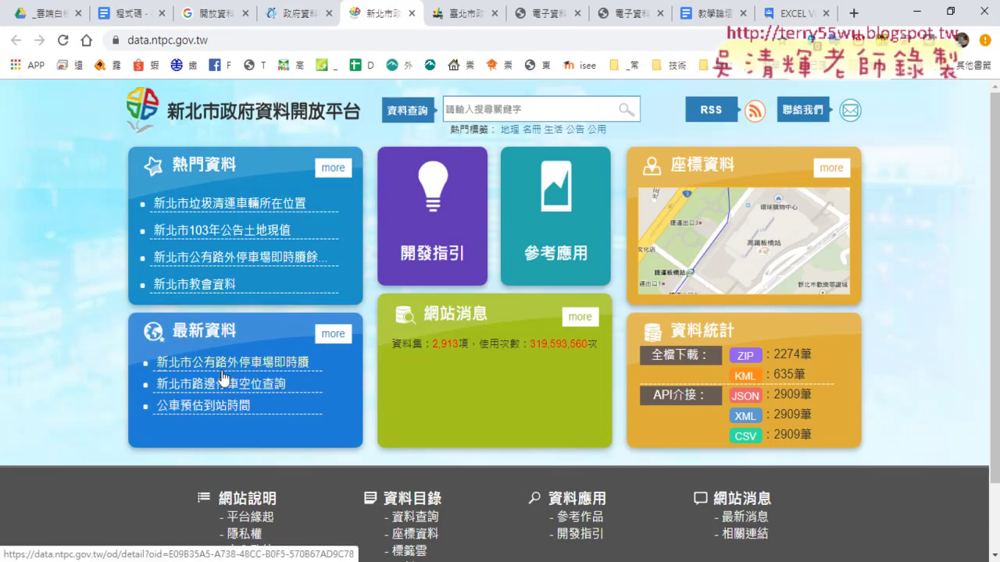
click(460, 13)
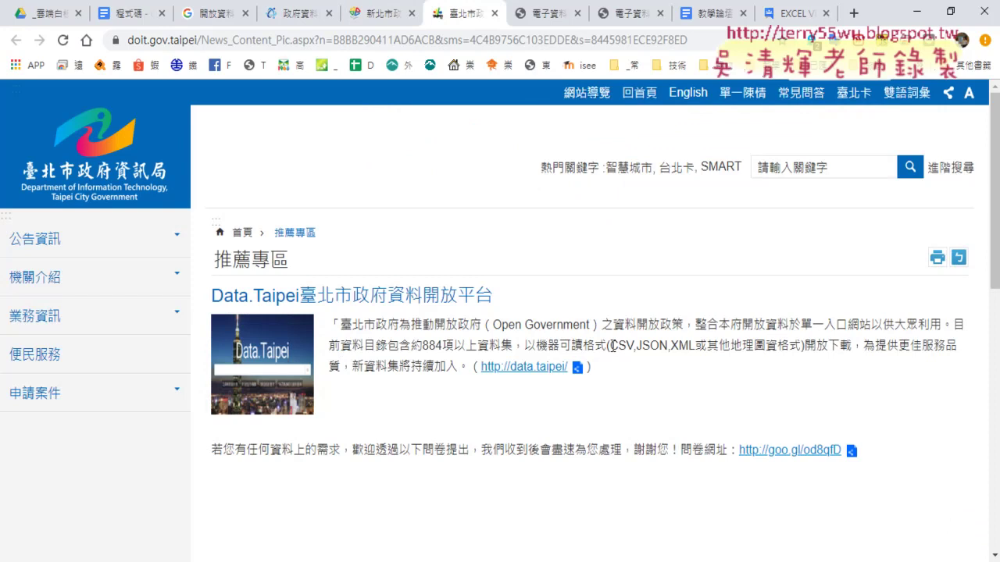
drag(610, 345, 634, 346)
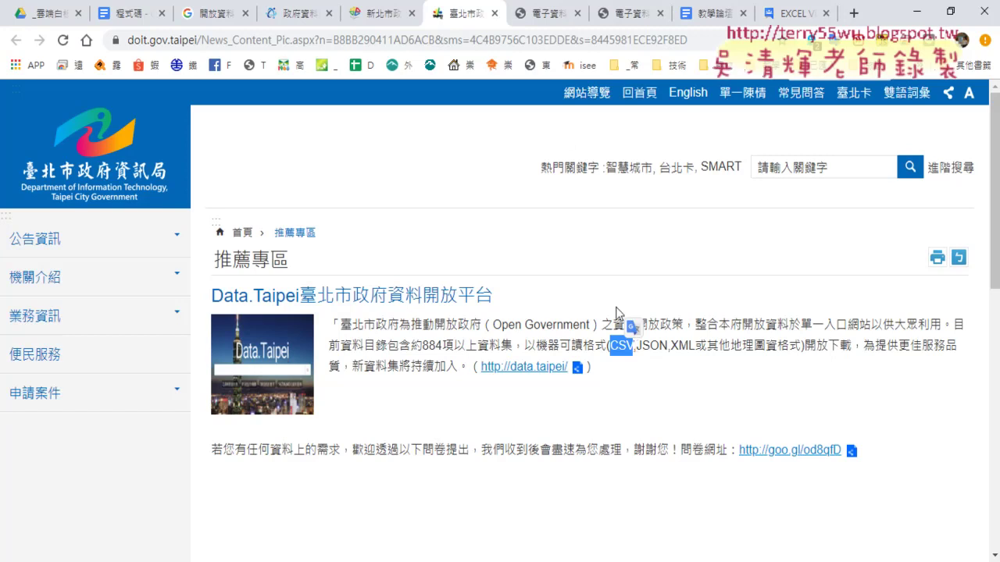
- Close the 臺北市, 新北市 and 政府資料開放平臺 tabs
click(493, 13)
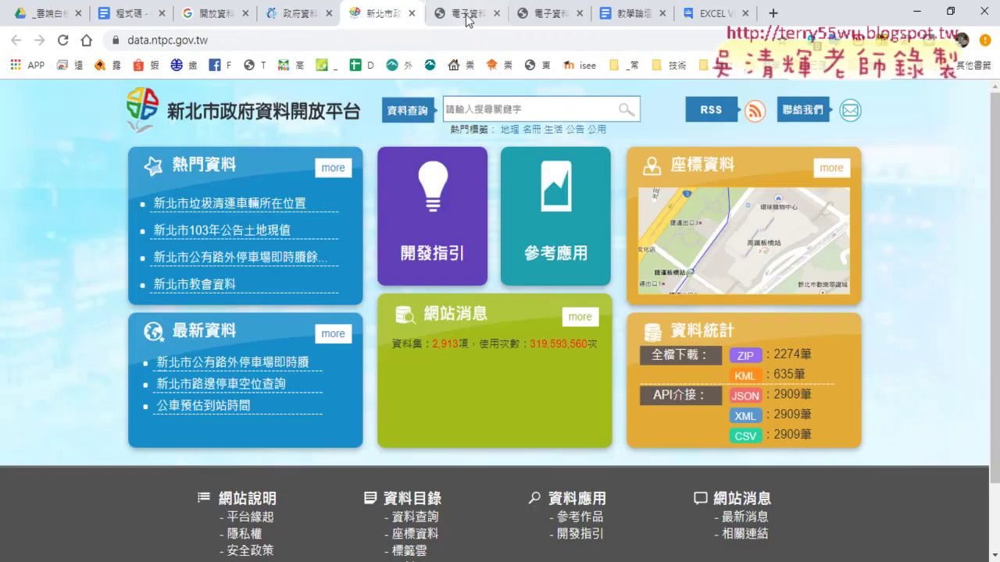
click(412, 14)
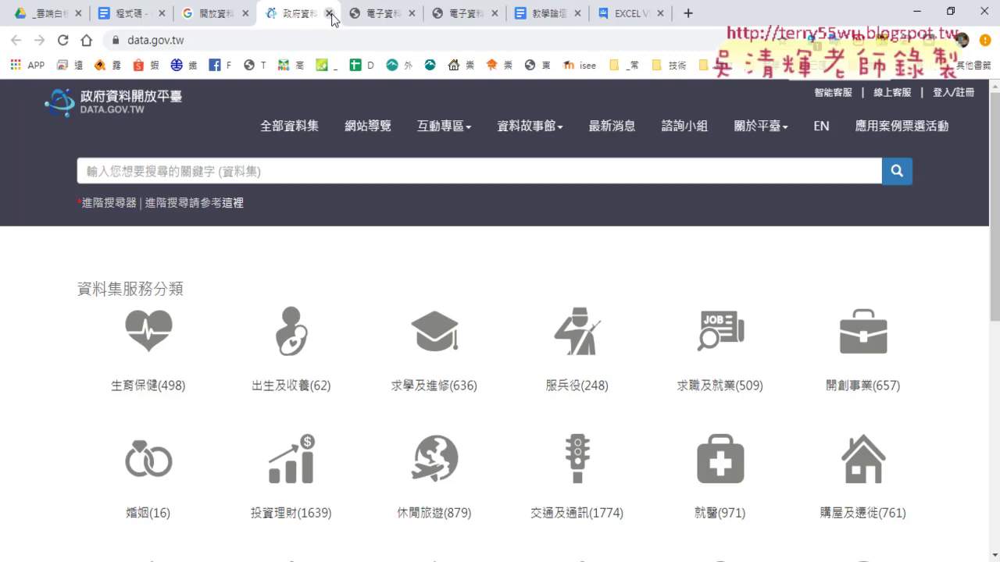
click(329, 14)
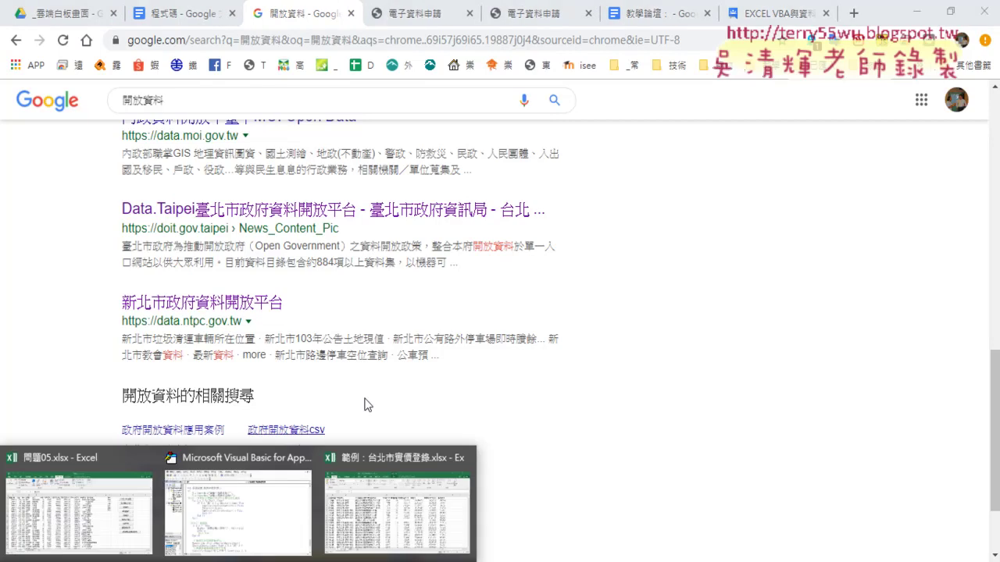
- In 問題05.xlsx, run 批次刪除工作表 to delete the previously split sheets
click(398, 500)
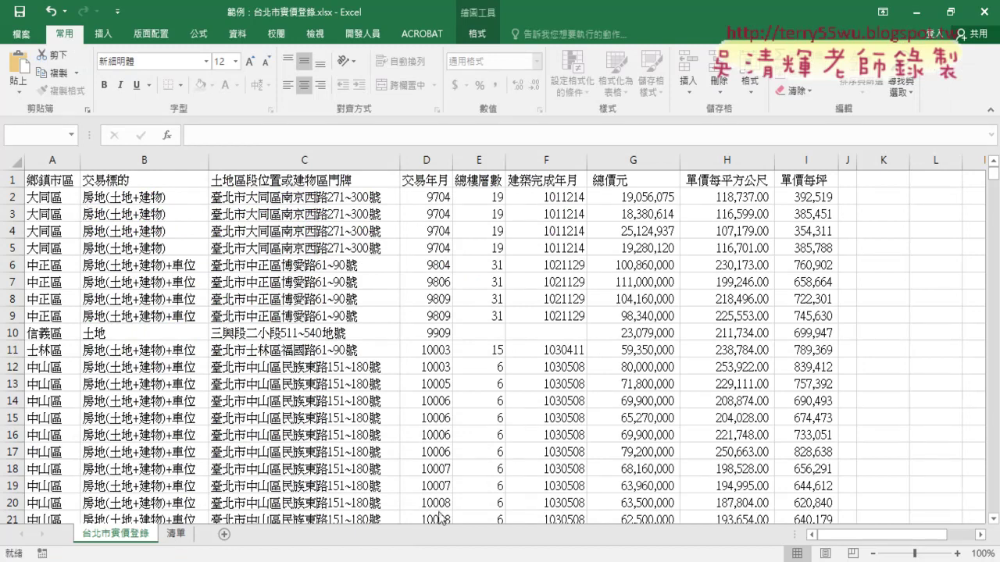
click(125, 516)
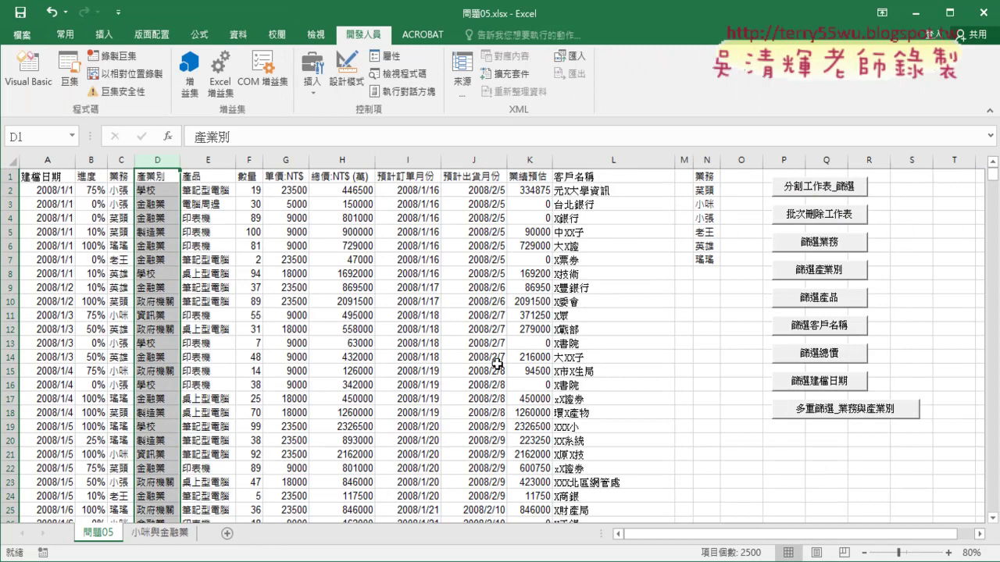
click(820, 214)
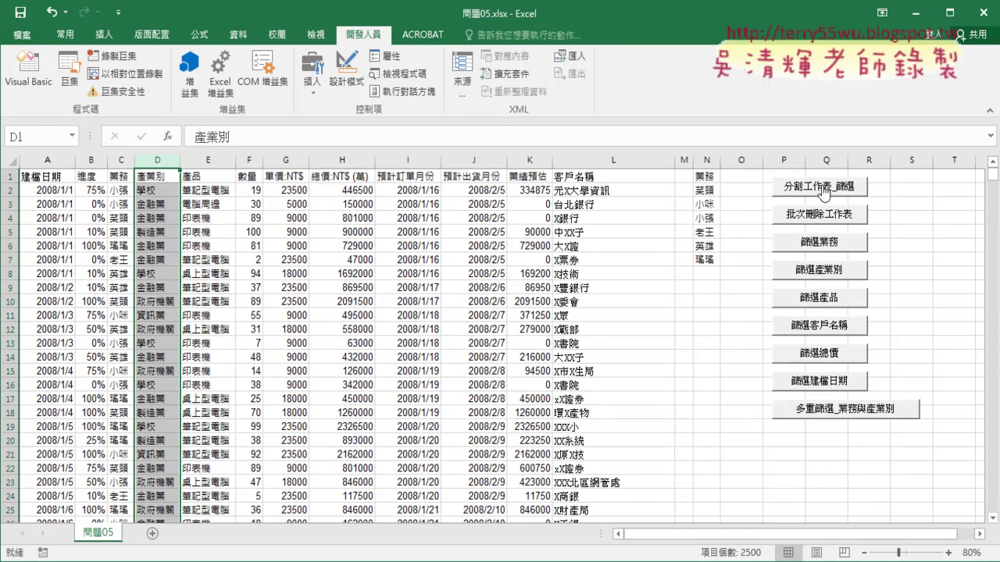
- Run 分割工作表_篩選 to split the data per salesperson, then return to the Taipei workbook
click(823, 191)
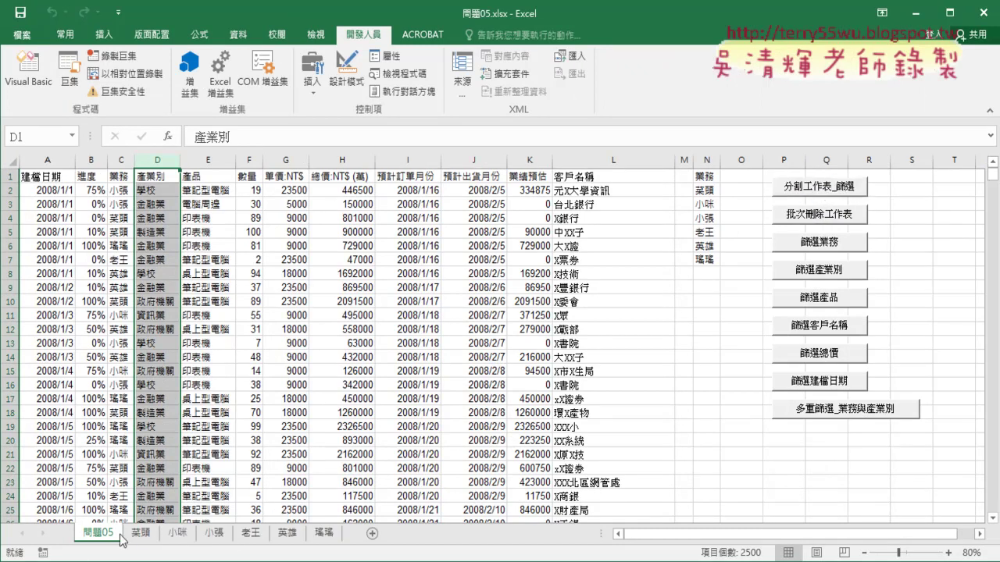
click(156, 161)
click(397, 510)
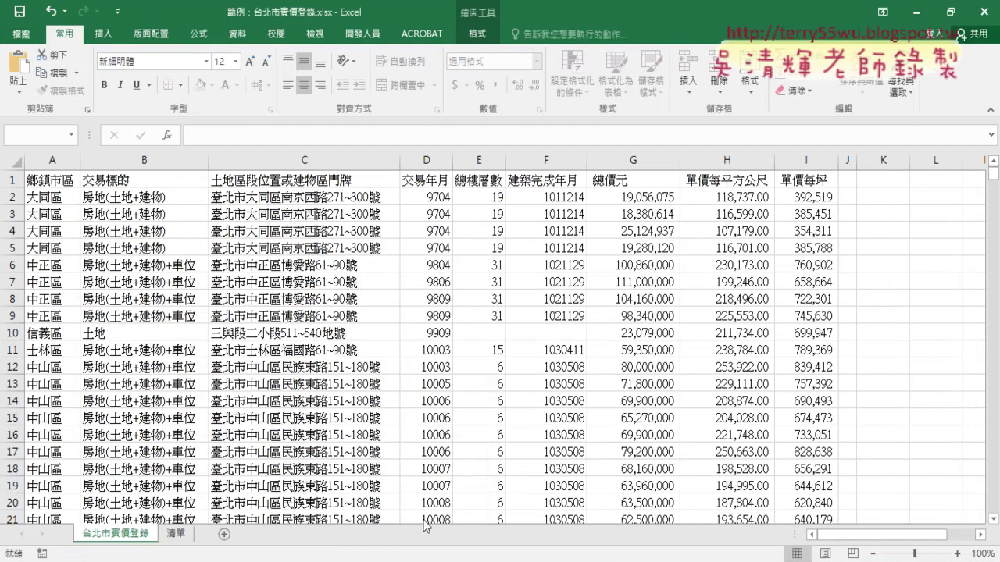
- Copy the district column A and paste it into column K
click(52, 161)
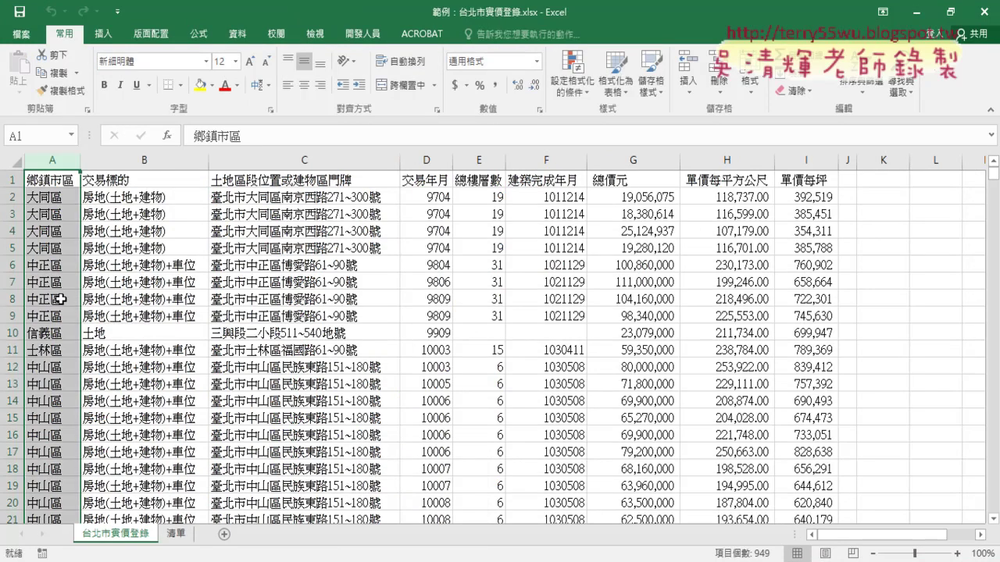
right_click(60, 299)
click(78, 326)
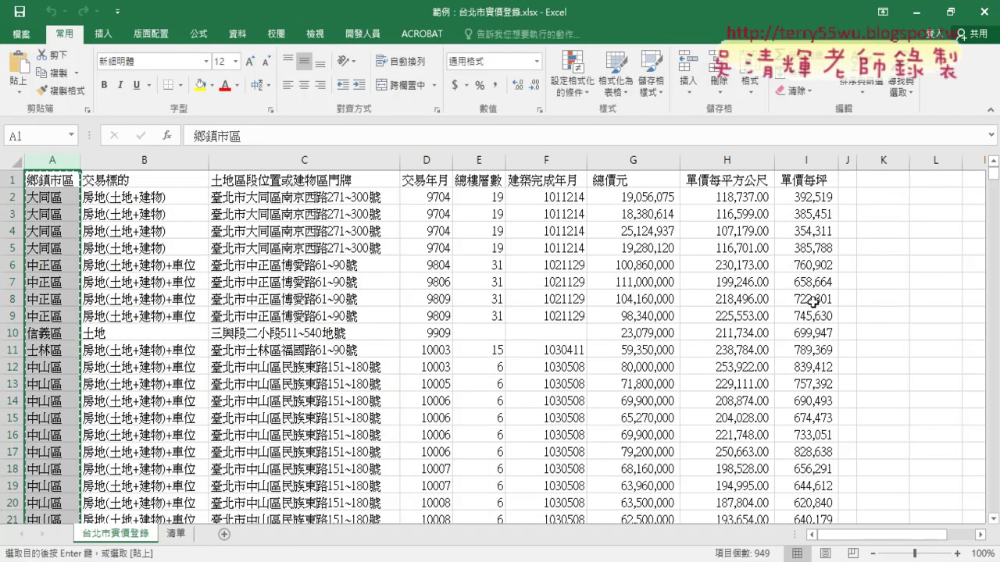
click(885, 161)
right_click(886, 225)
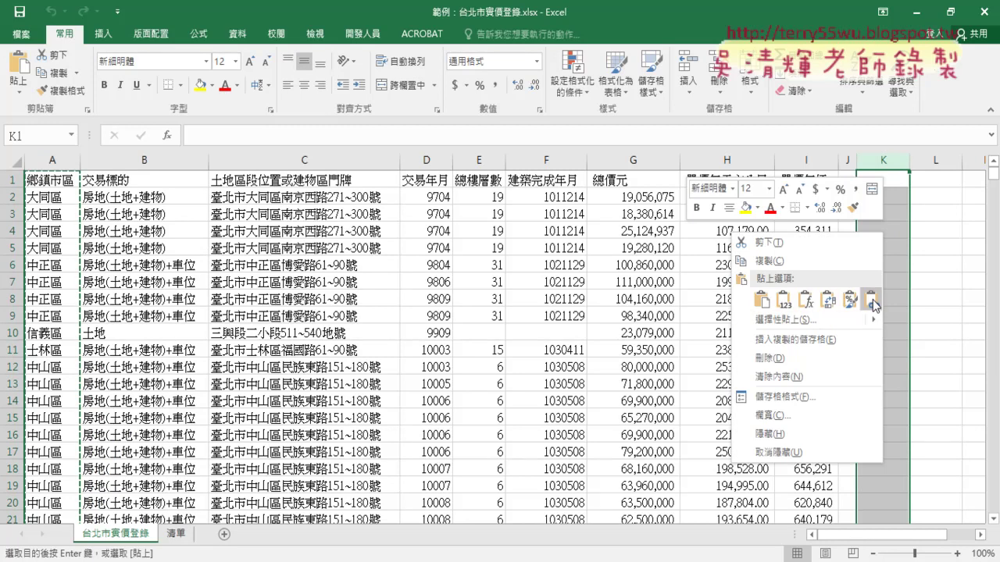
click(784, 304)
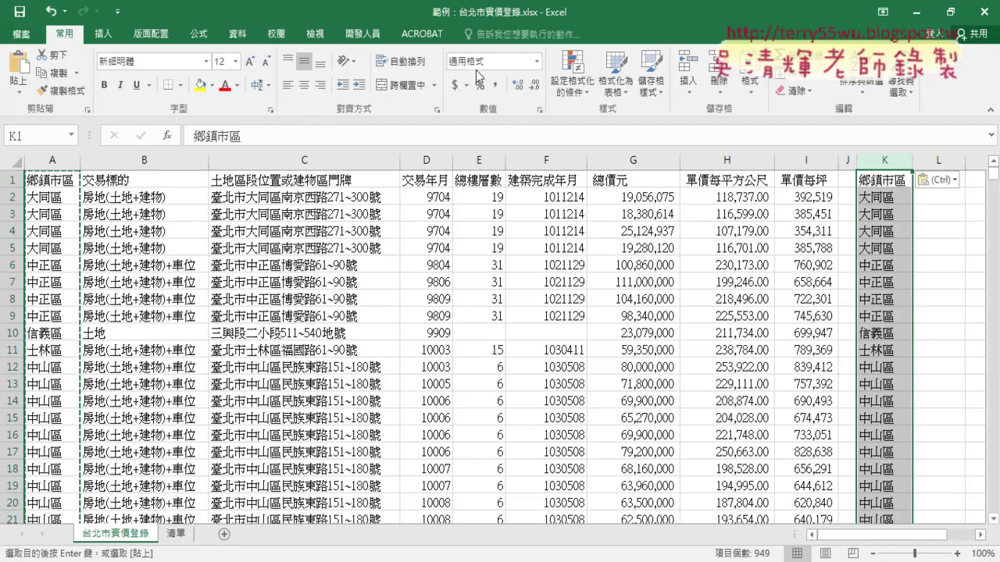
- Remove duplicates from column K with headers, leaving 12 unique district names
click(237, 34)
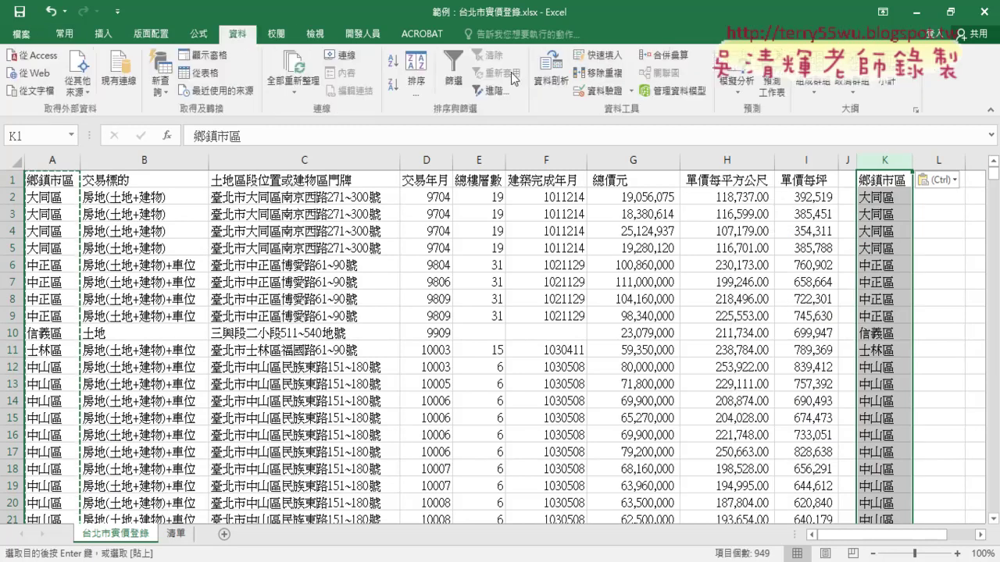
click(600, 73)
click(698, 262)
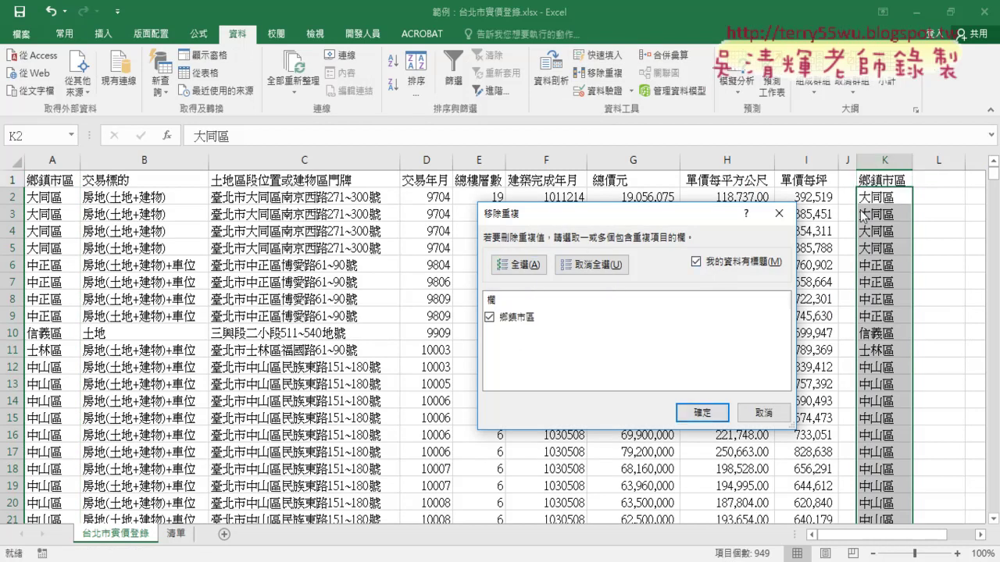
click(703, 415)
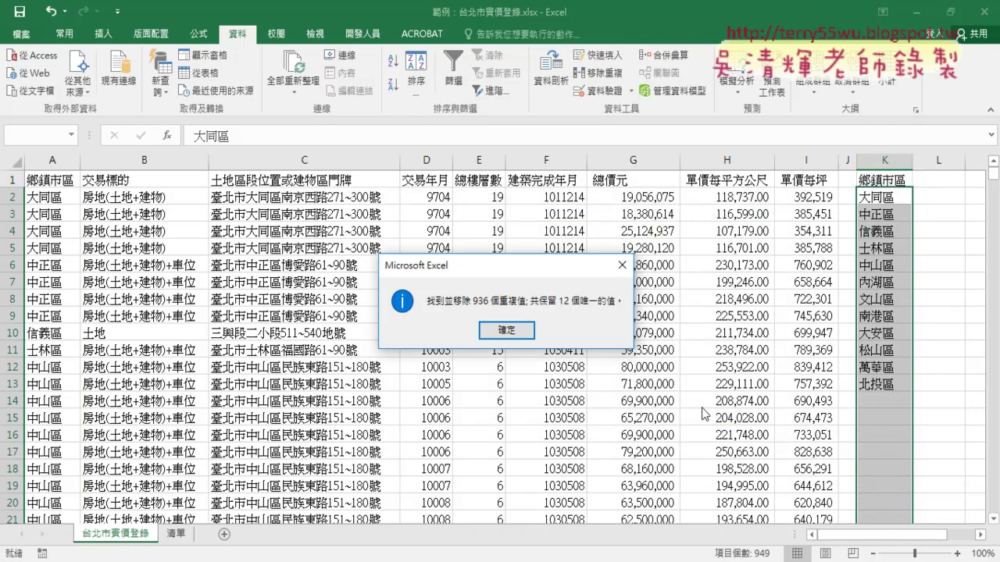
click(522, 336)
drag(887, 197, 893, 376)
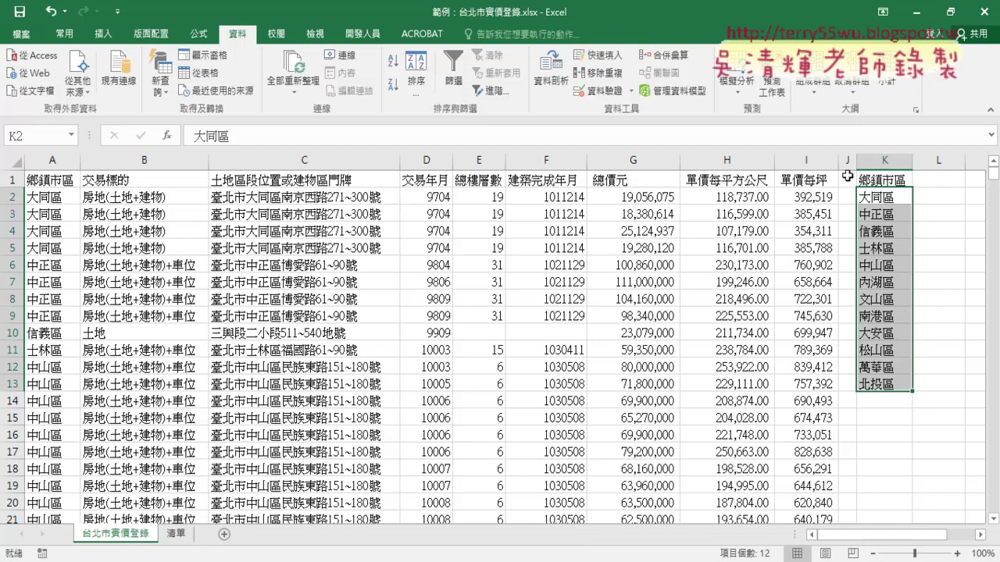
click(885, 160)
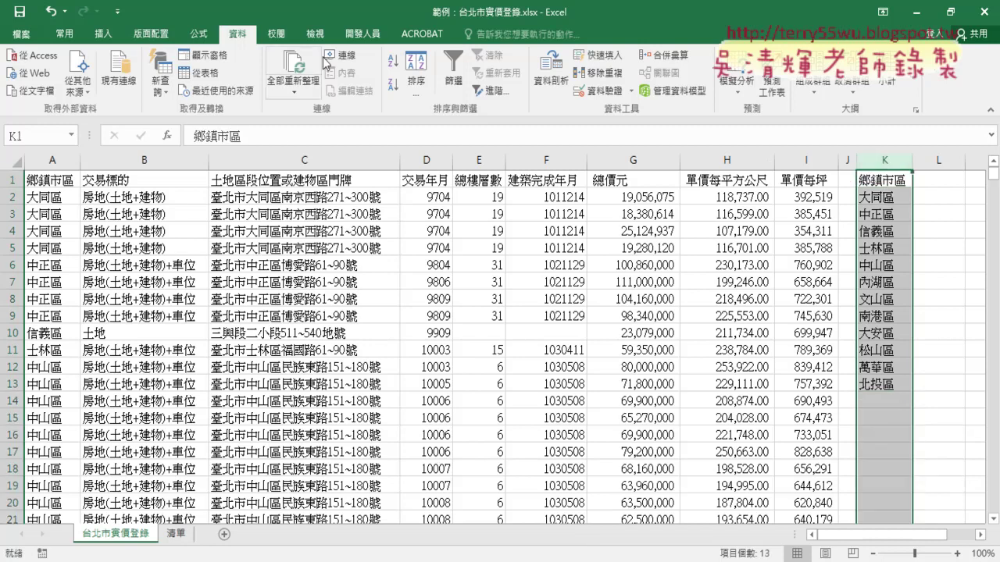
click(361, 33)
- Insert Module1 into the 範例：台北市實價登錄 project, then open 問題05's Module1 code
click(27, 68)
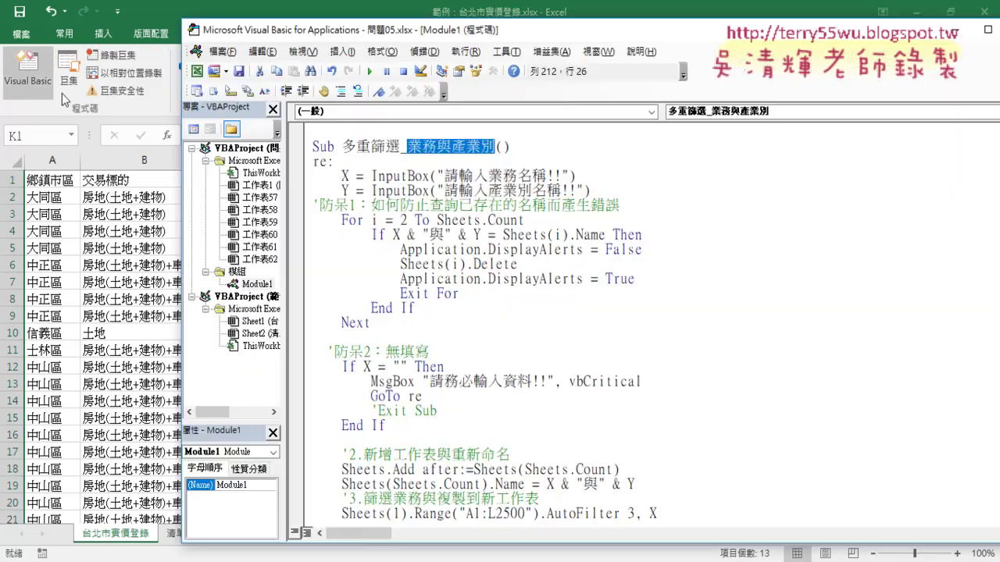
drag(287, 237, 393, 239)
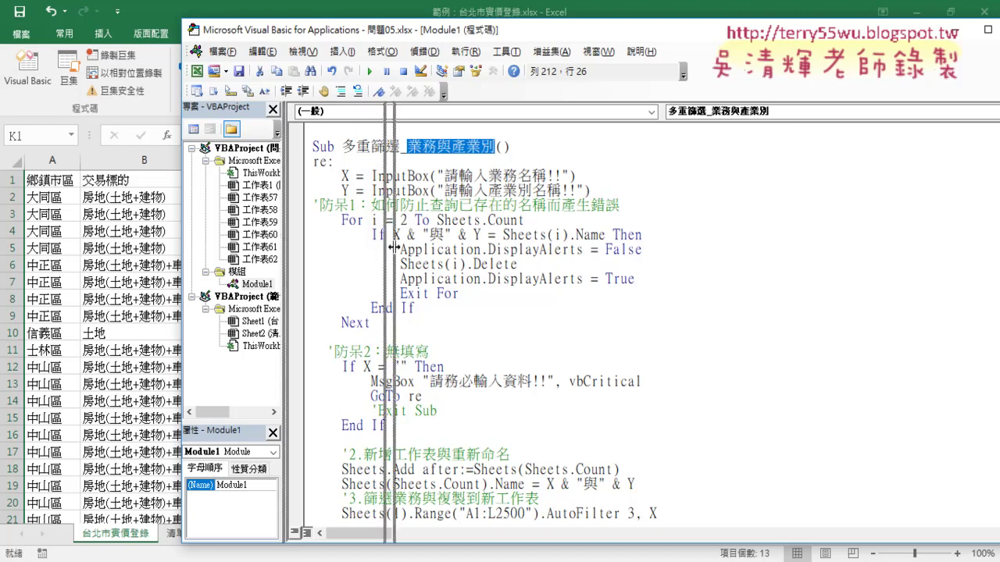
right_click(266, 309)
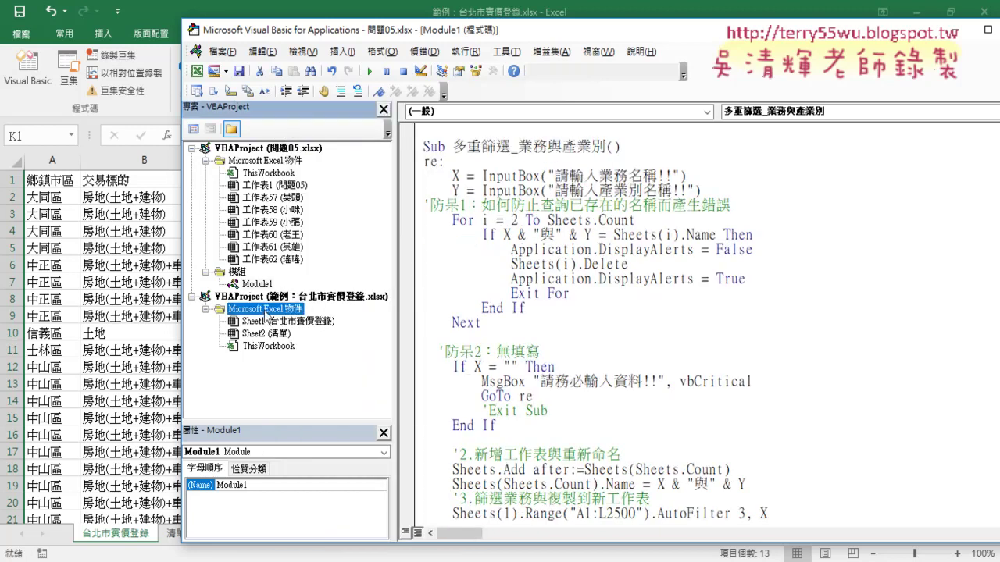
click(426, 395)
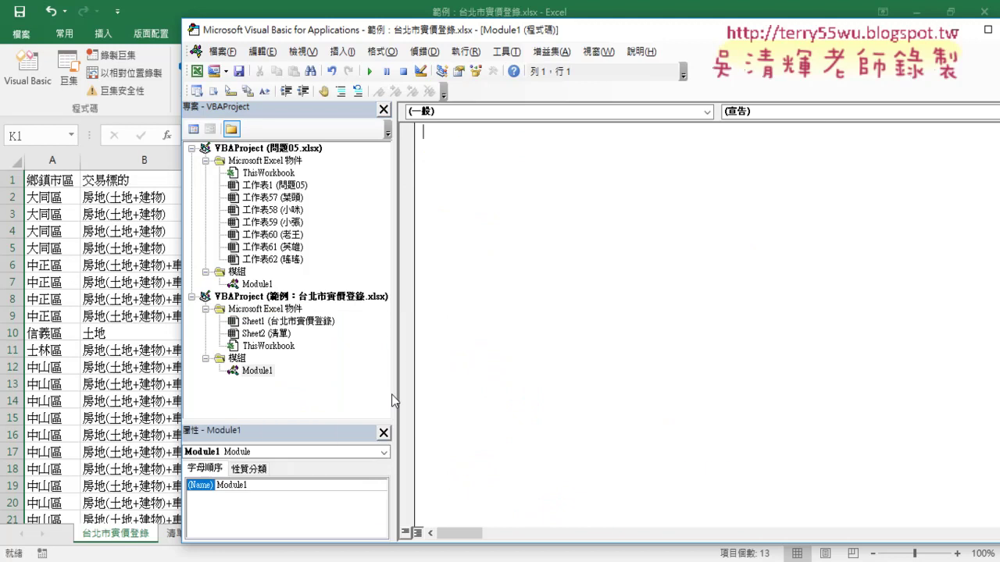
click(328, 299)
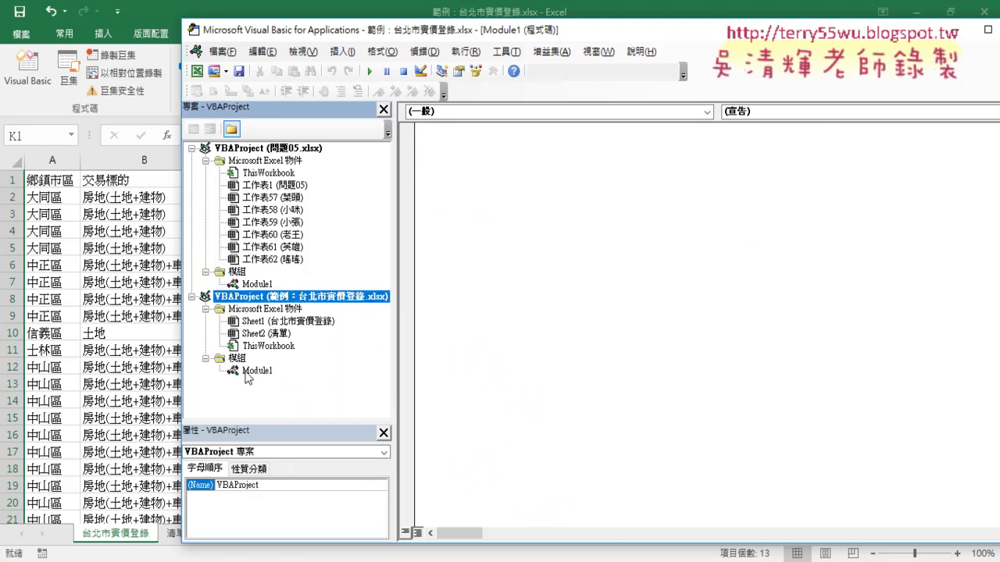
double_click(267, 372)
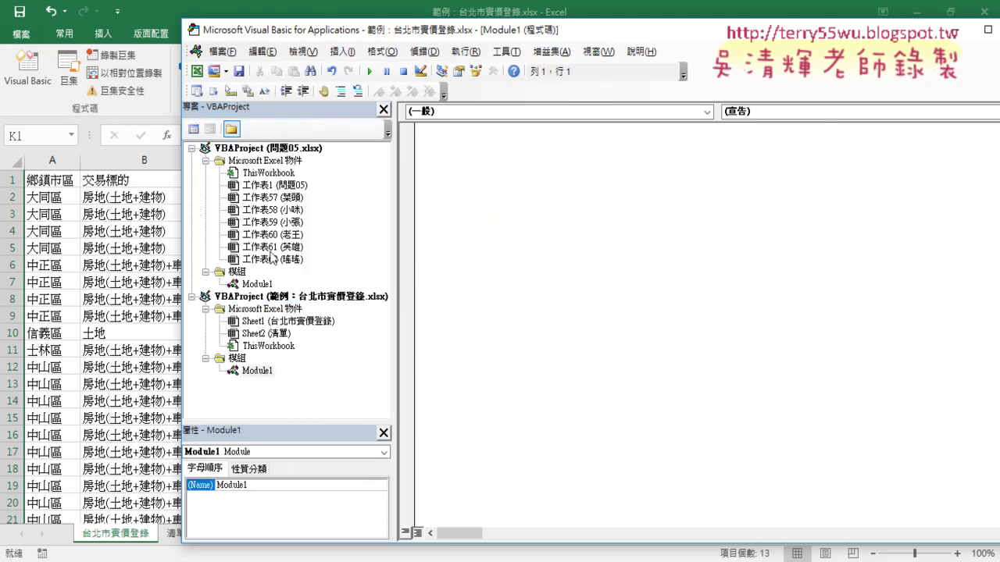
double_click(255, 284)
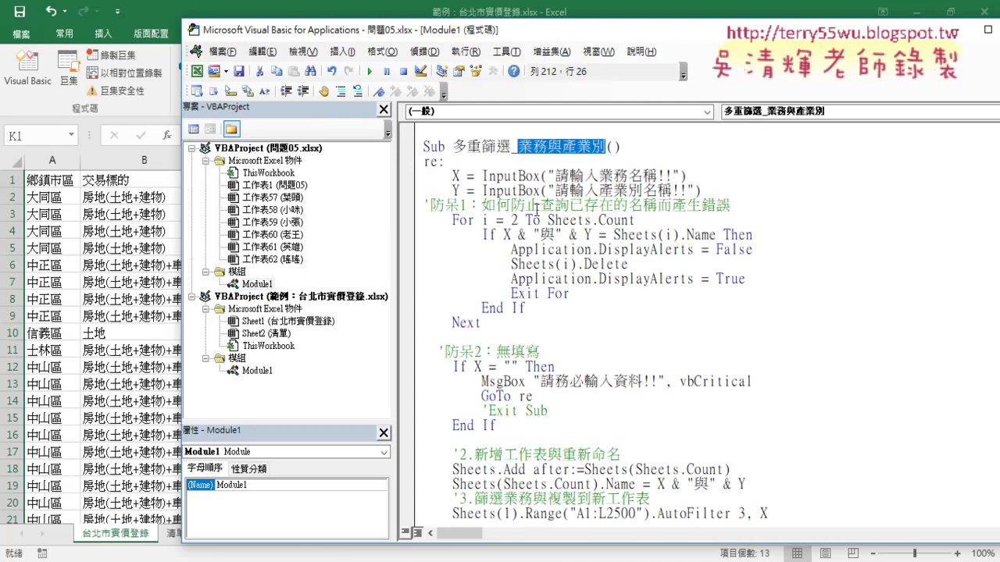
drag(654, 34, 513, 34)
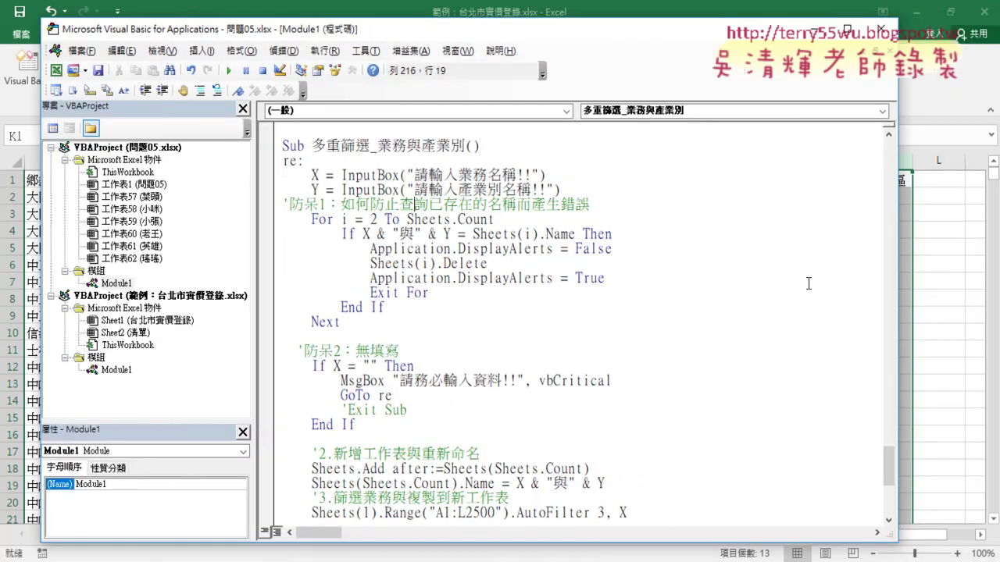
- Highlight the 分割工作表_篩選 procedure, then its fixed Range("A1:L2500") reference
mouse_move(888, 137)
mouse_down()
mouse_move(909, 168)
mouse_move(889, 145)
mouse_up()
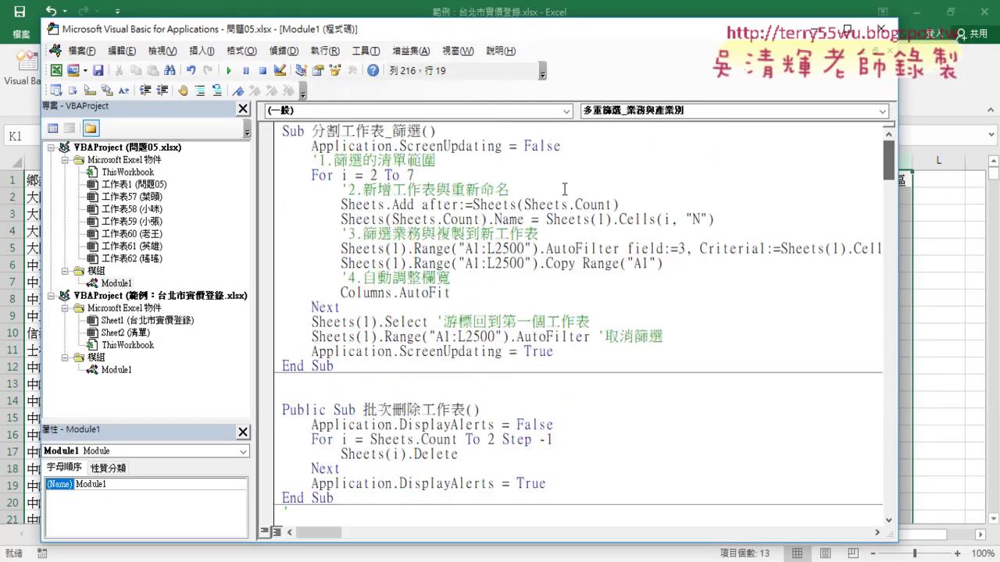
click(284, 129)
drag(283, 130, 395, 365)
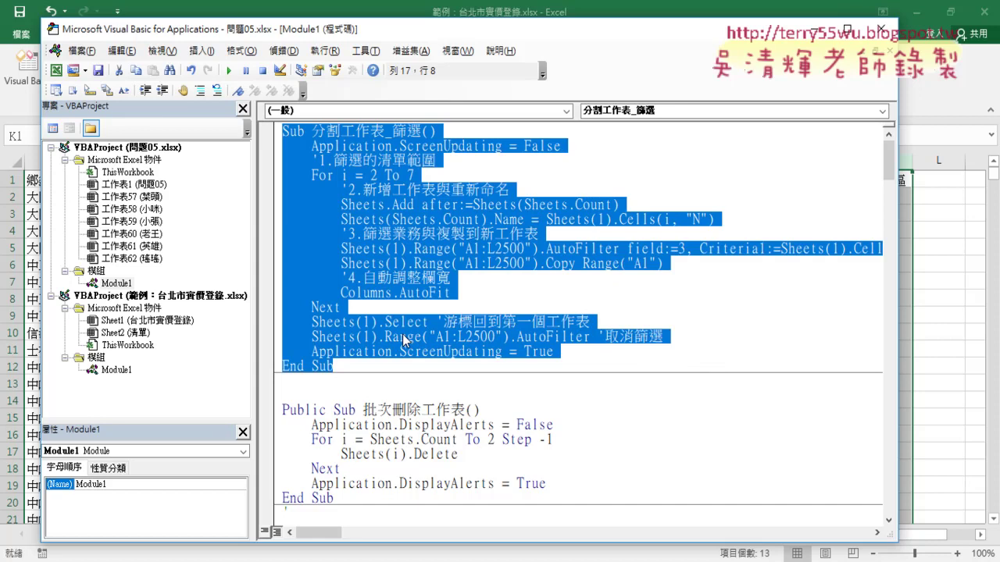
click(413, 248)
drag(414, 249, 539, 248)
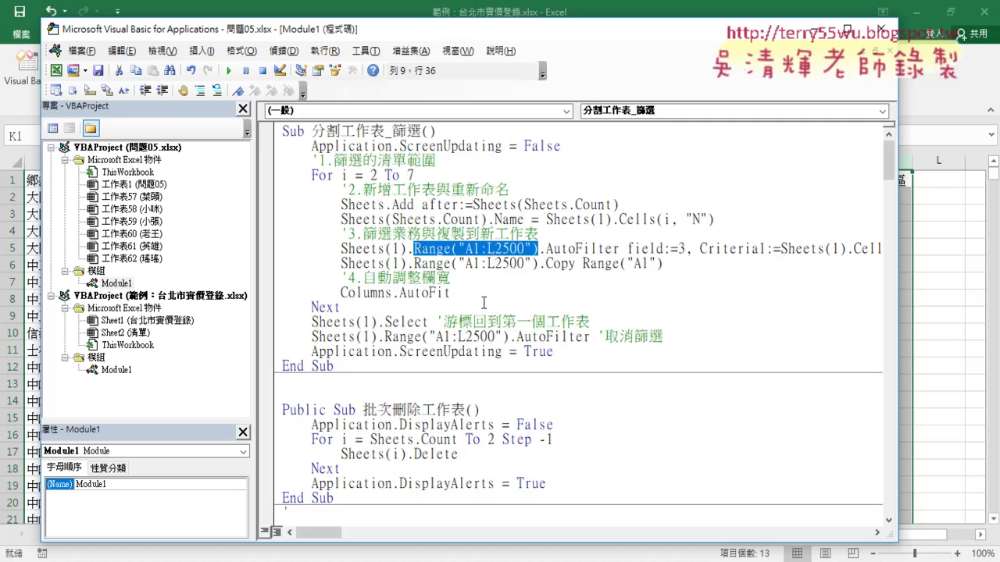
- Scroll through the rest of the module, then return to the Excel workbook
scroll(483, 317, down, 2)
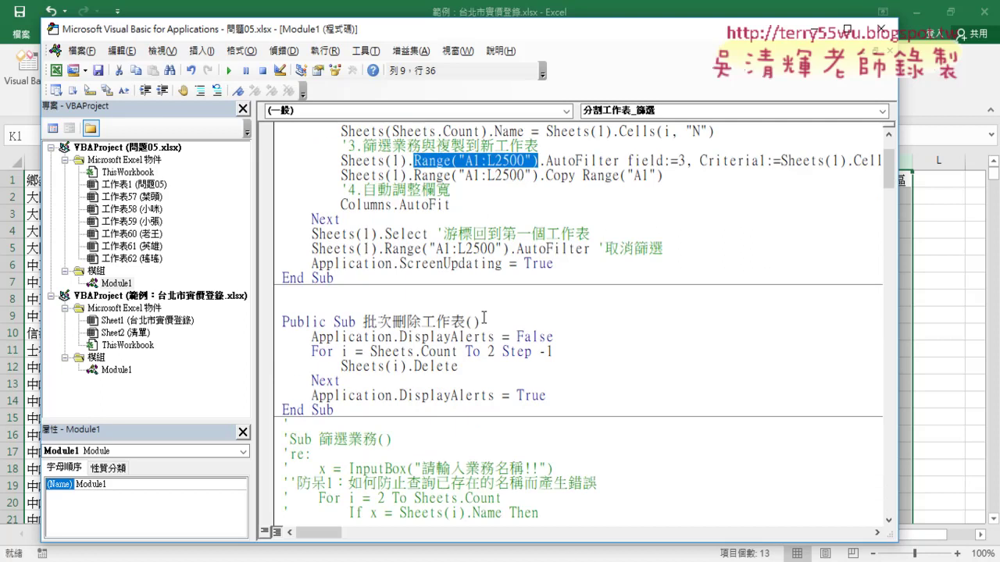
scroll(484, 316, down, 2)
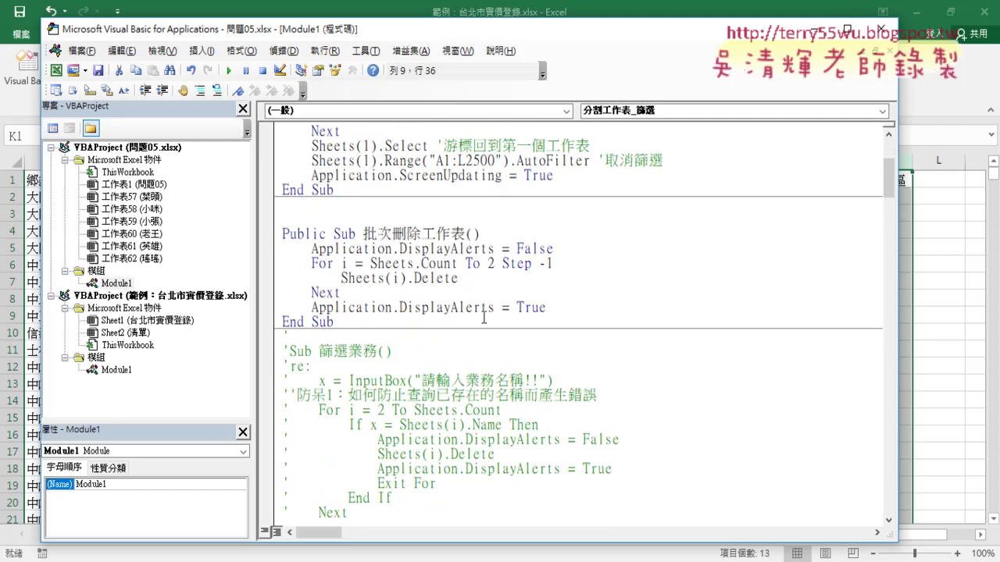
scroll(483, 316, up, 1)
scroll(484, 317, down, 3)
scroll(483, 317, down, 2)
scroll(484, 317, down, 2)
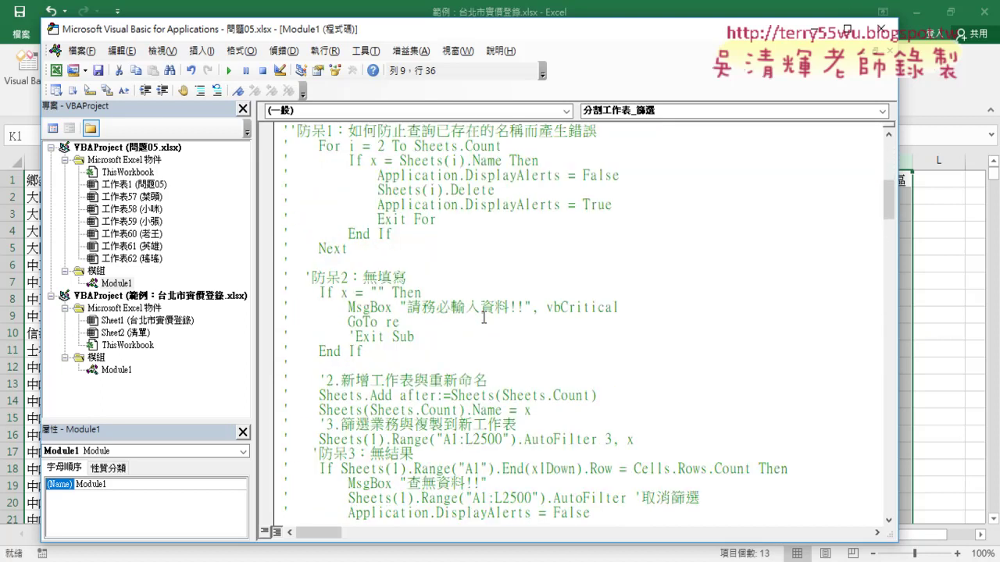
scroll(483, 317, down, 4)
scroll(484, 316, down, 4)
scroll(484, 316, down, 1)
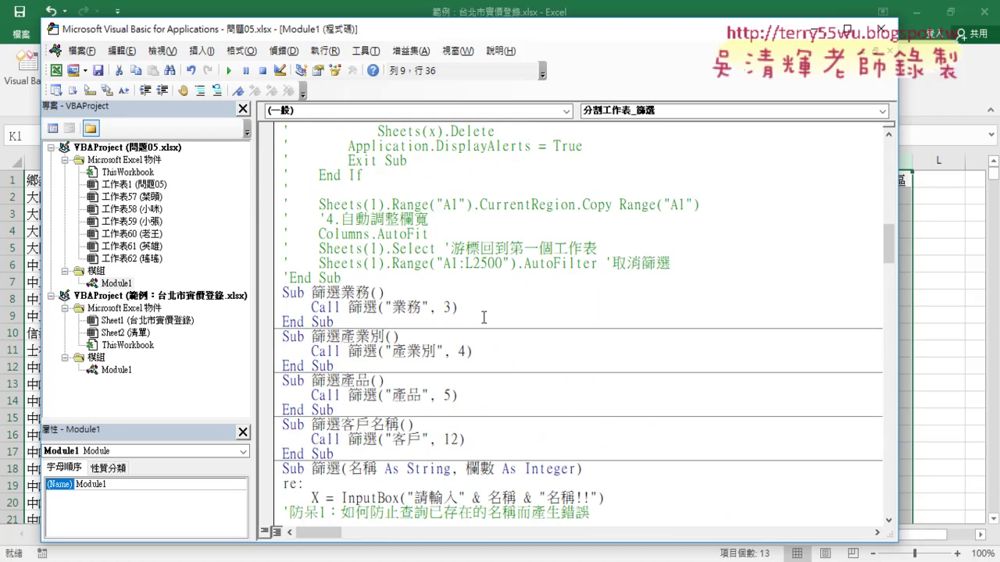
key(alt+F11)
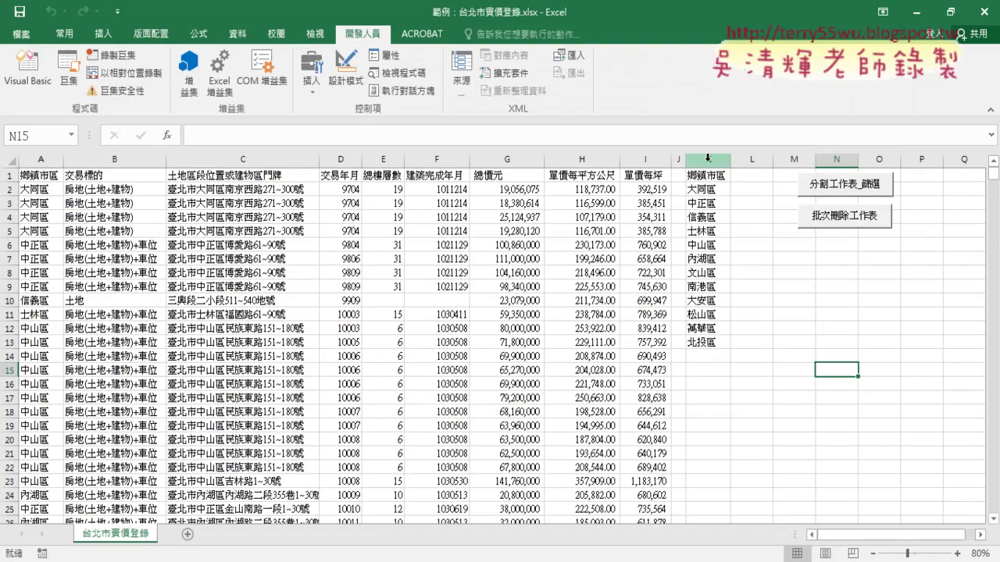
click(707, 159)
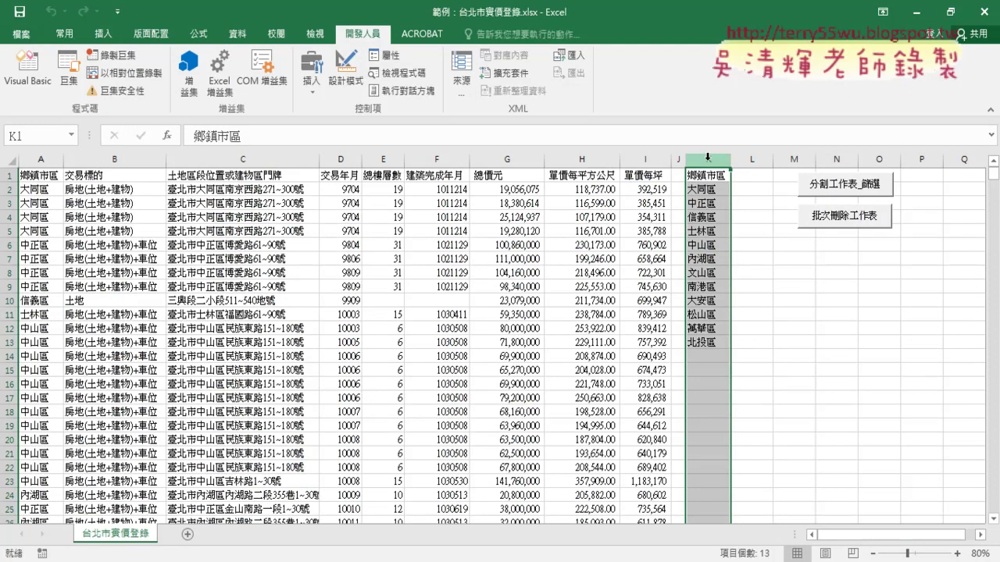
click(848, 192)
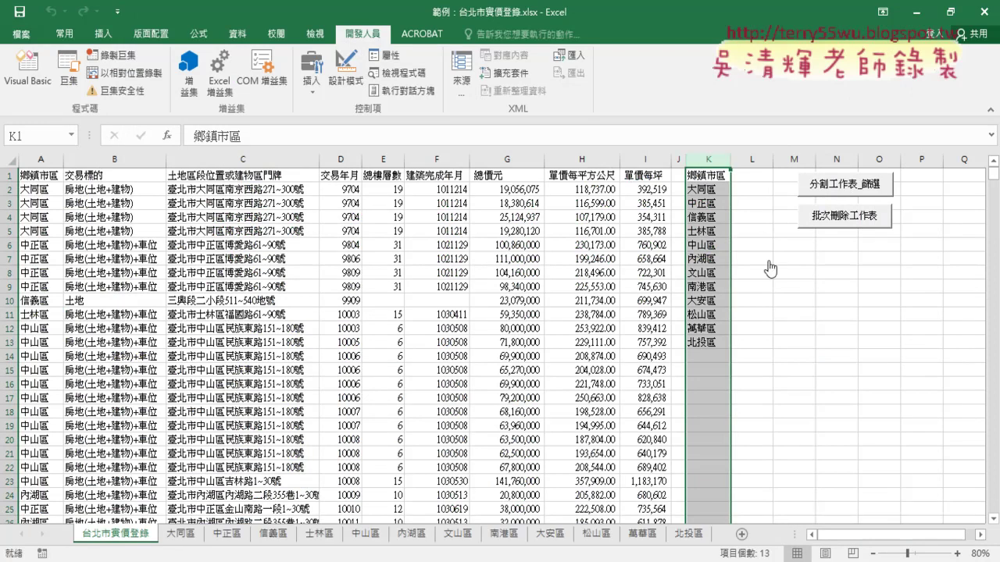
click(838, 225)
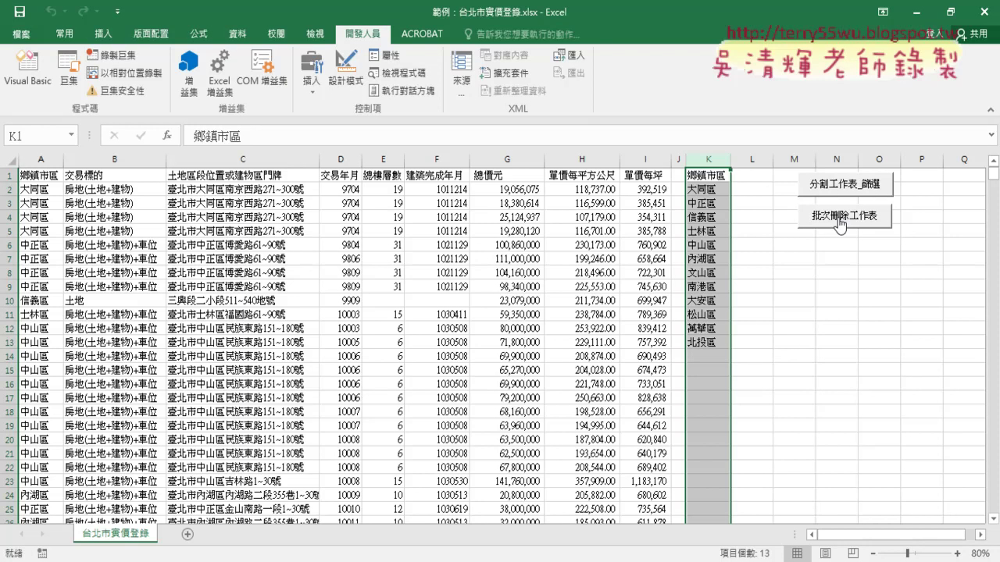
- In the VBA editor, show 問題05's module and highlight its fixed A1:L2500 filter range
click(27, 71)
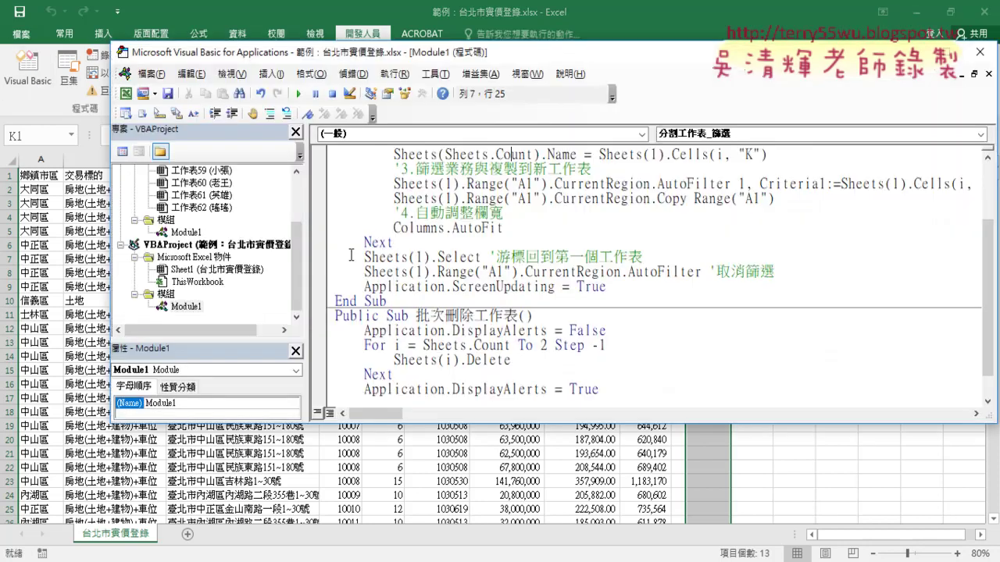
scroll(352, 255, up, 2)
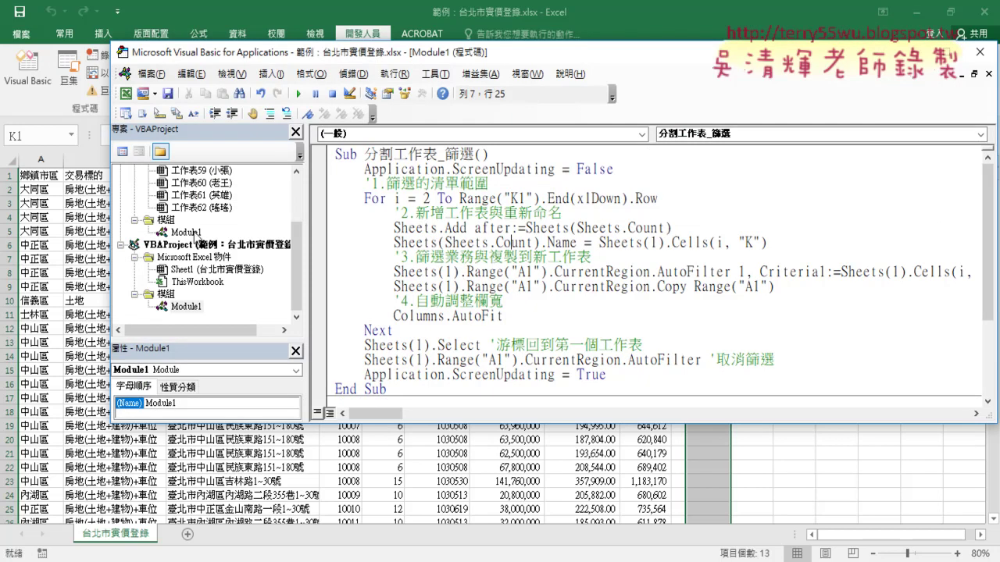
double_click(193, 232)
scroll(490, 245, up, 4)
scroll(491, 246, up, 1)
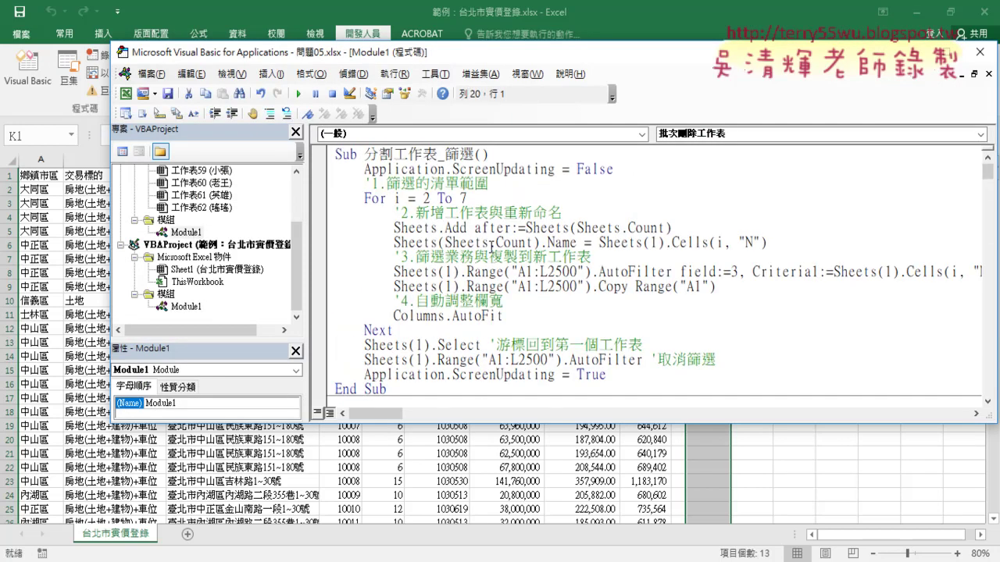
click(532, 245)
drag(591, 272, 466, 272)
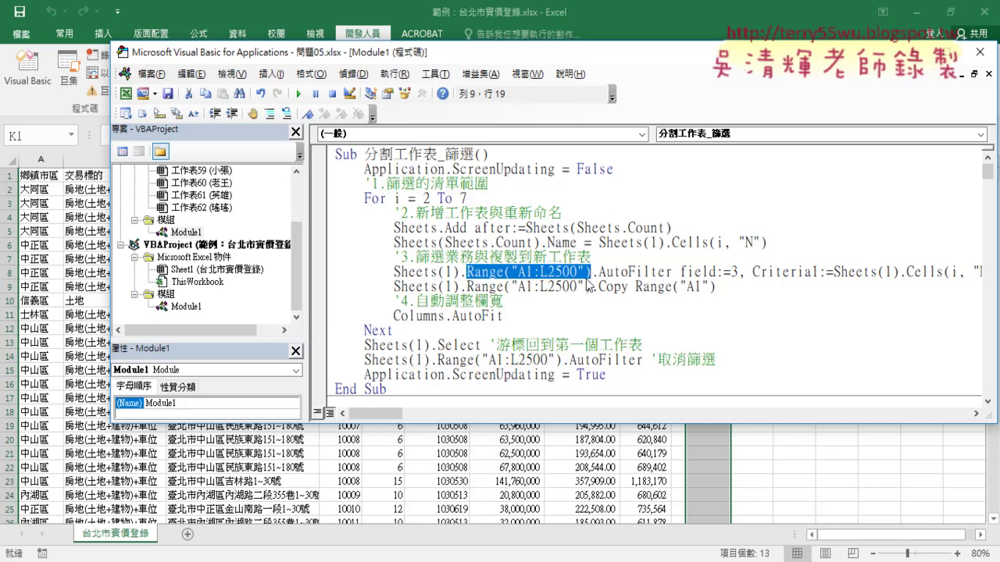
- In the example's Module1, highlight CurrentRegion and End(xlDown).Row, then move the editor beside column K
double_click(185, 306)
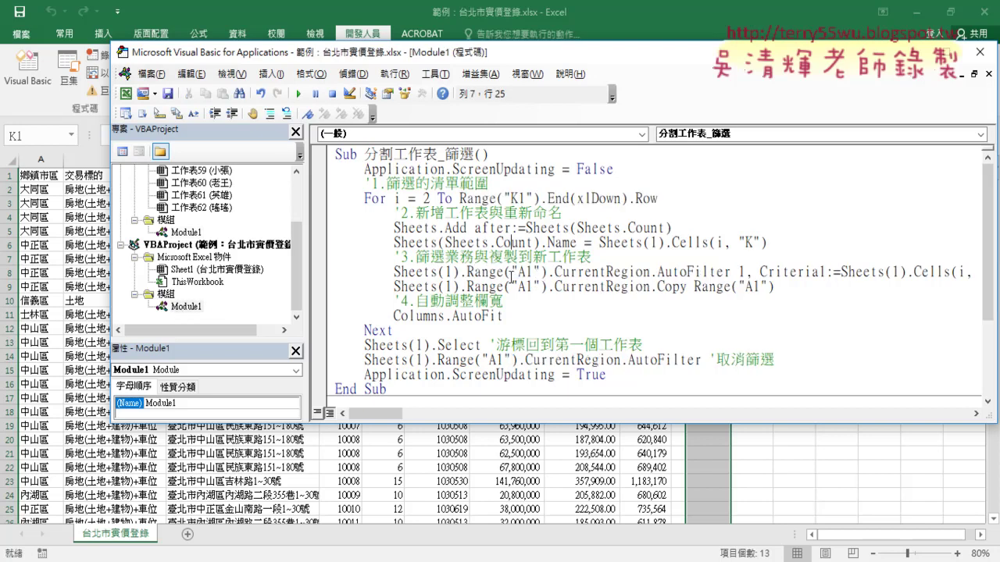
drag(466, 271, 651, 272)
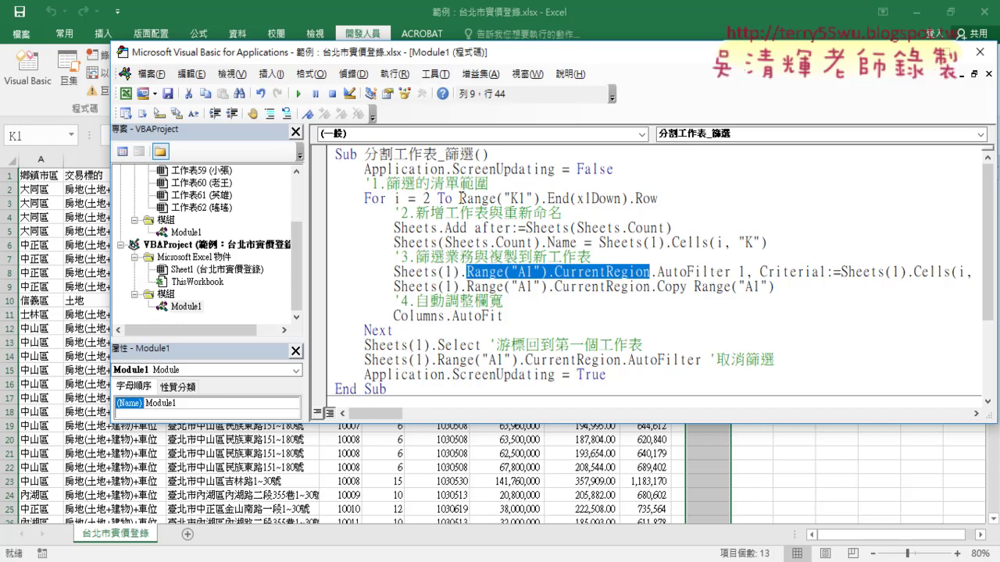
drag(459, 198, 668, 198)
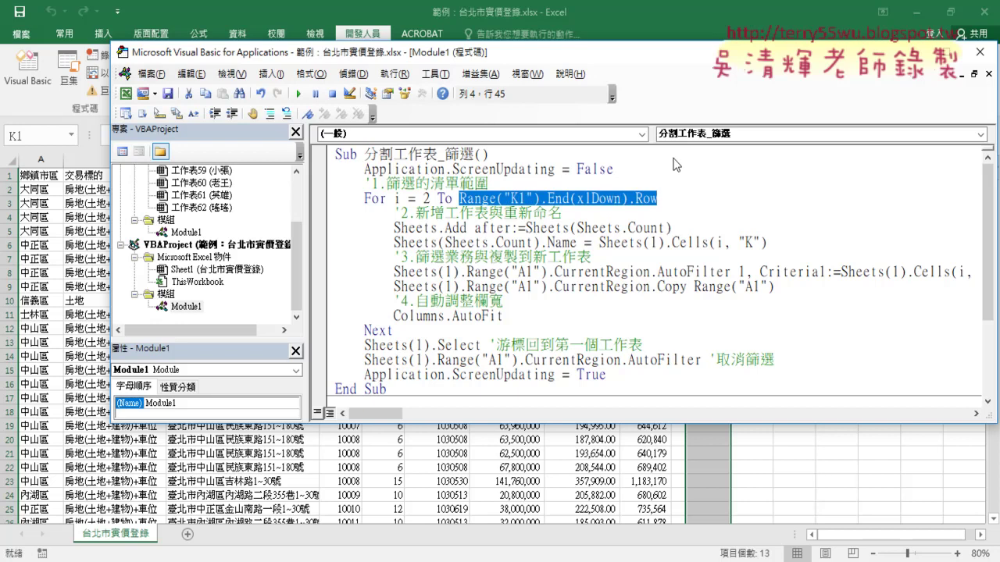
drag(623, 60, 302, 66)
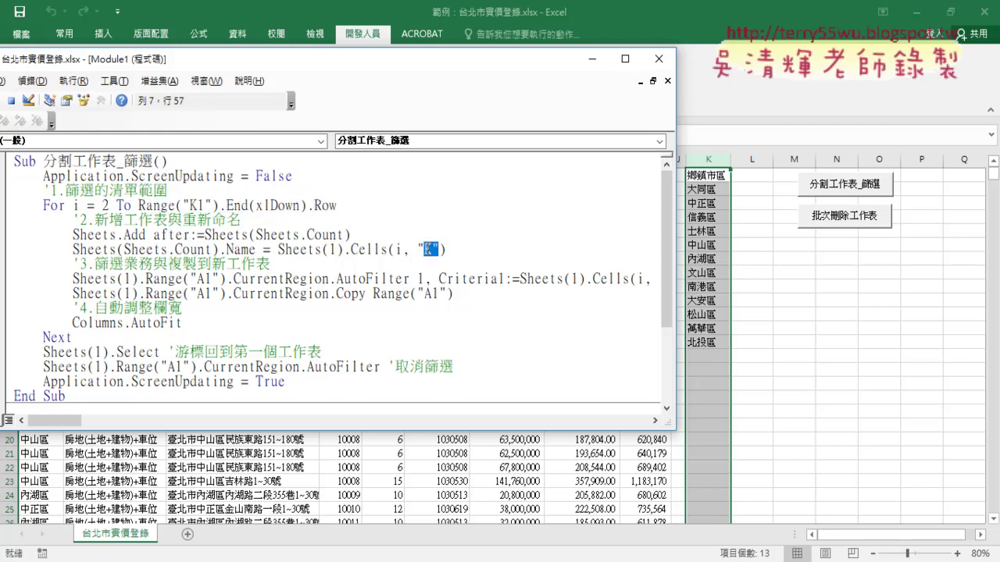
- Mark the K1 End(xlDown).Row loop limit in red, with an arrow down the district list
drag(440, 249, 418, 249)
drag(138, 206, 346, 209)
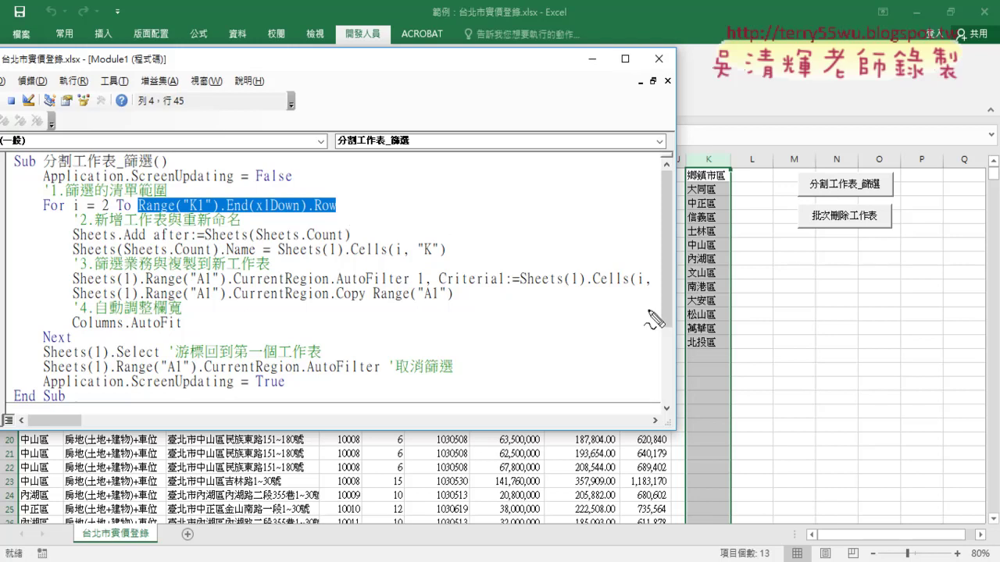
drag(151, 220, 342, 218)
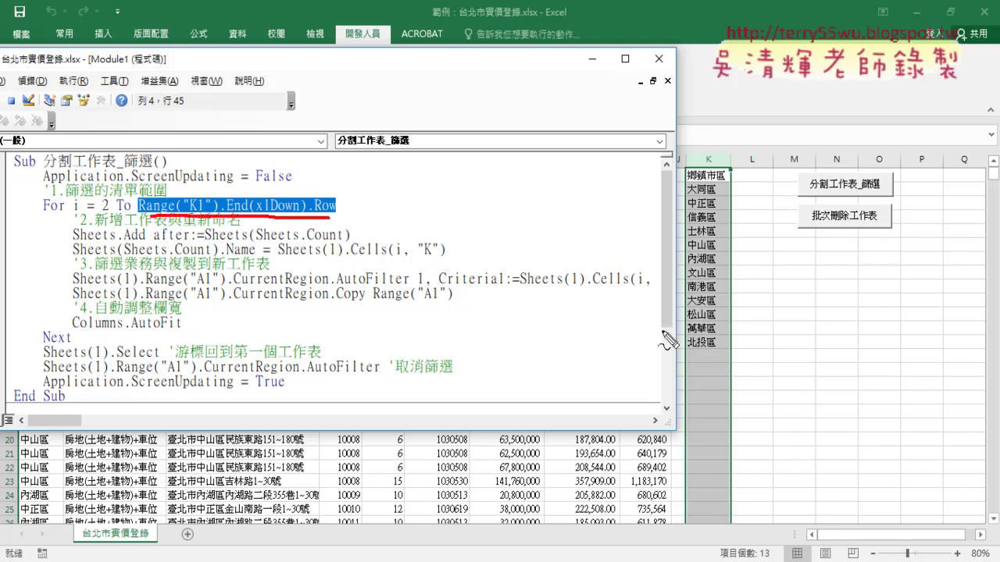
mouse_move(707, 183)
mouse_down()
mouse_move(708, 297)
mouse_move(722, 282)
mouse_up()
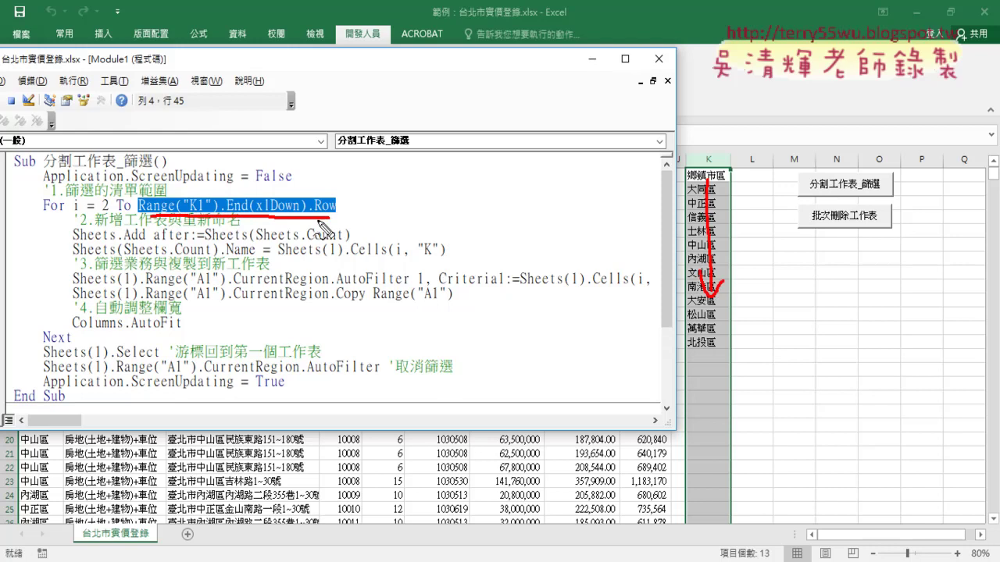
drag(315, 225, 338, 225)
- Underline CurrentRegion on the filter, copy and unfilter lines, clear the marks, and return to Excel
drag(145, 286, 331, 286)
drag(145, 301, 330, 302)
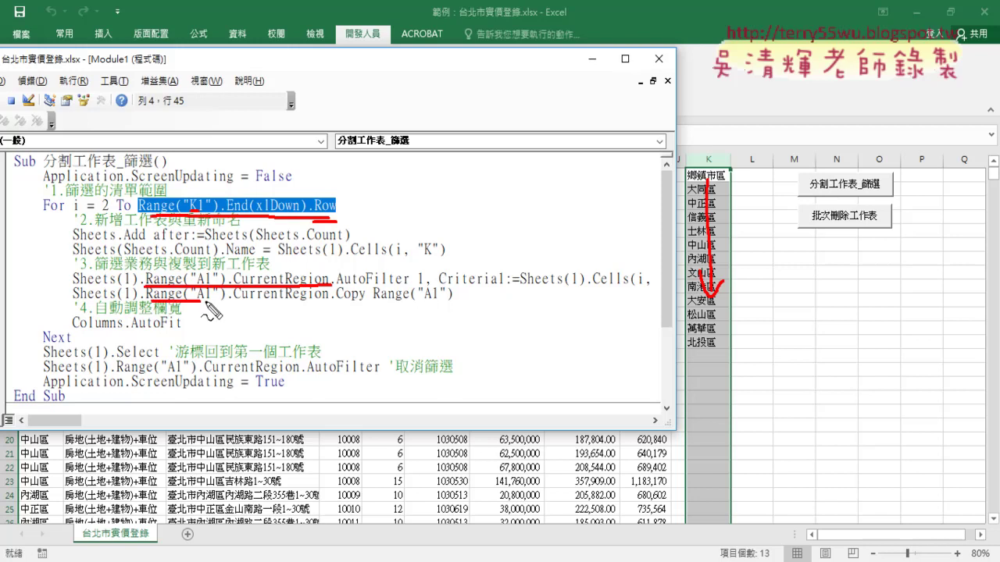
drag(119, 376, 305, 378)
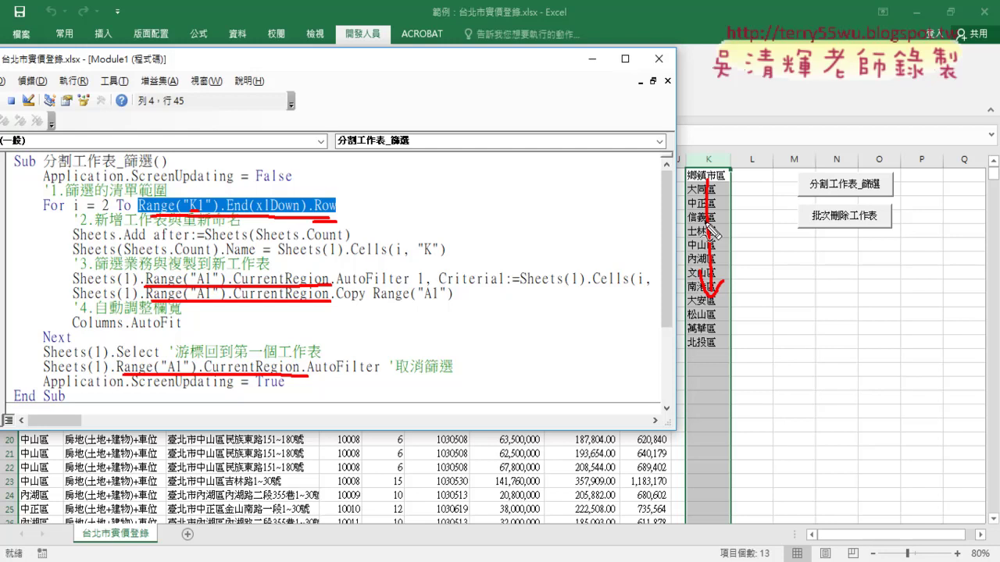
key(Escape)
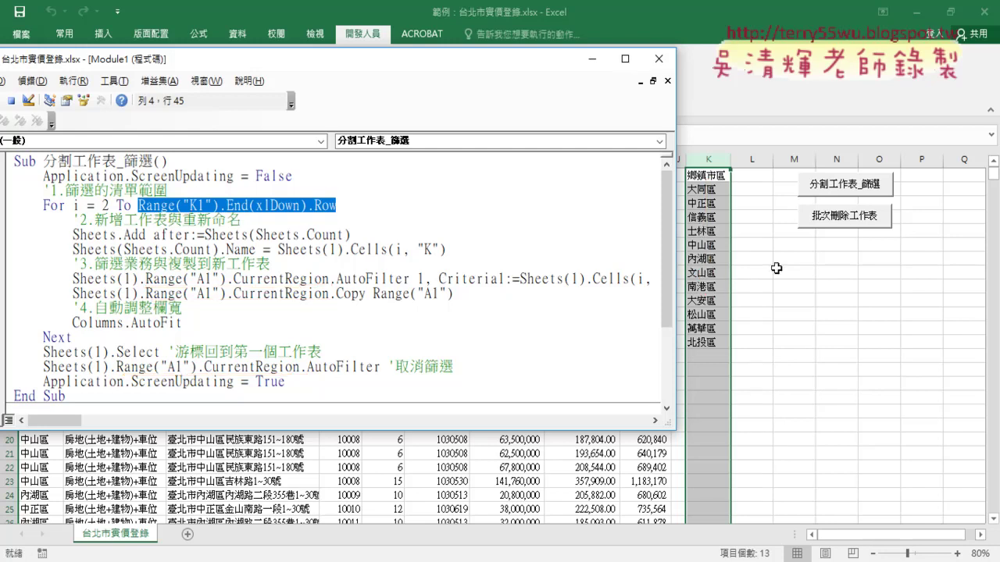
click(847, 301)
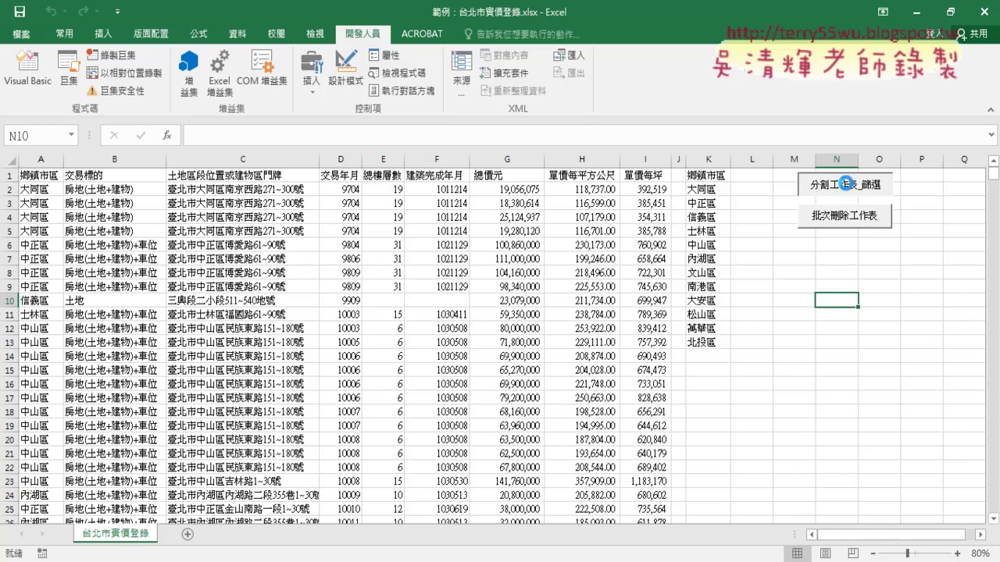
- Run 分割工作表_篩選, then browse the 大同區, 中正區 and 信義區 sheets before returning to the data sheet
click(847, 187)
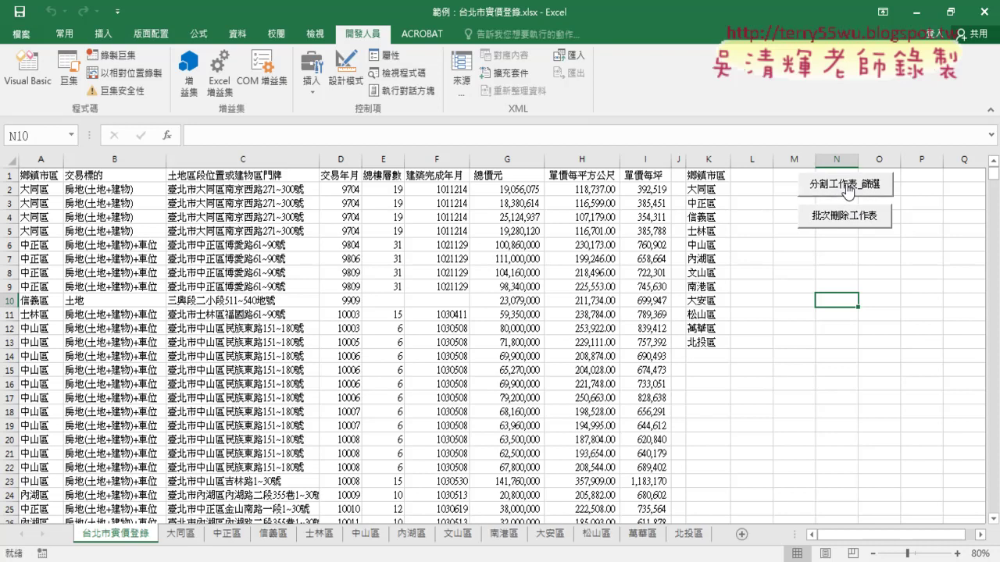
click(181, 534)
scroll(98, 367, down, 3)
scroll(95, 388, down, 5)
scroll(98, 388, up, 5)
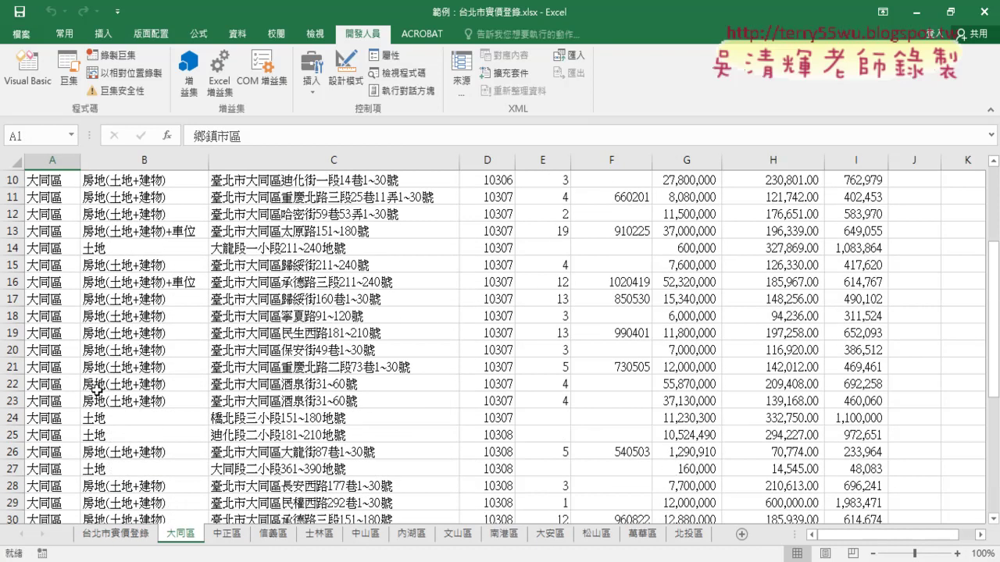
scroll(97, 388, up, 3)
click(225, 537)
click(273, 538)
click(133, 538)
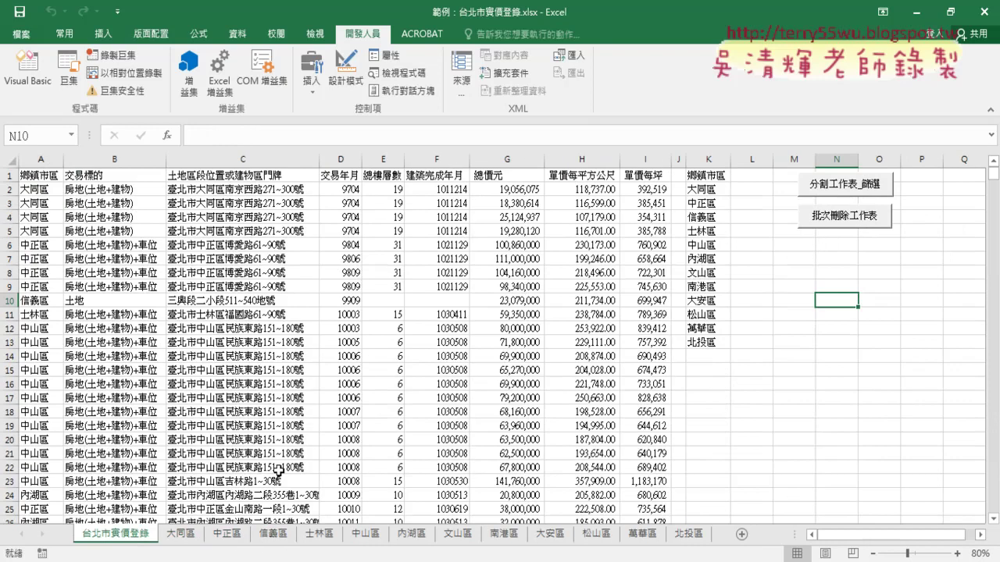
- Delete the district sheets with 批次刪除工作表, select columns K and C, and reopen the VBA editor
click(834, 222)
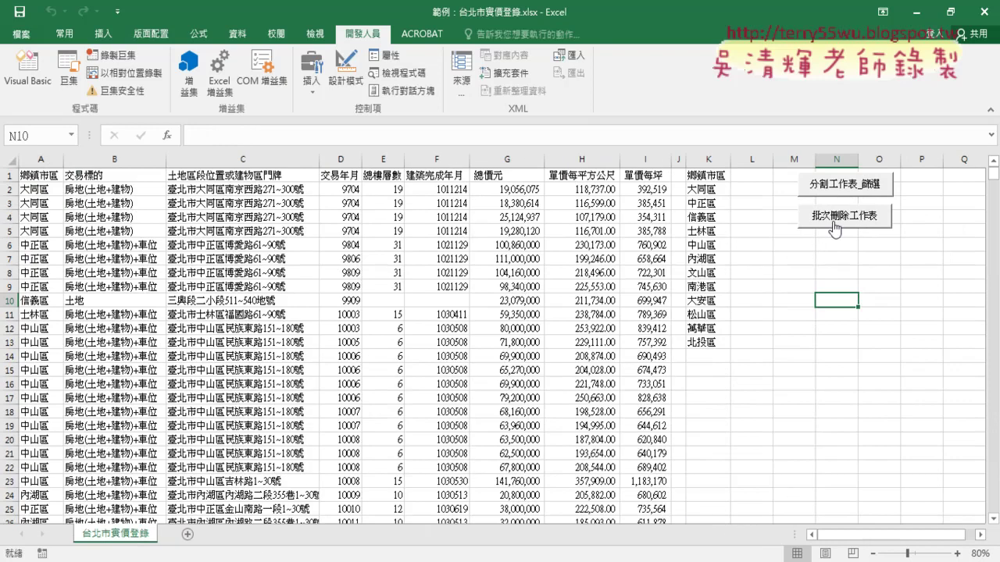
click(707, 159)
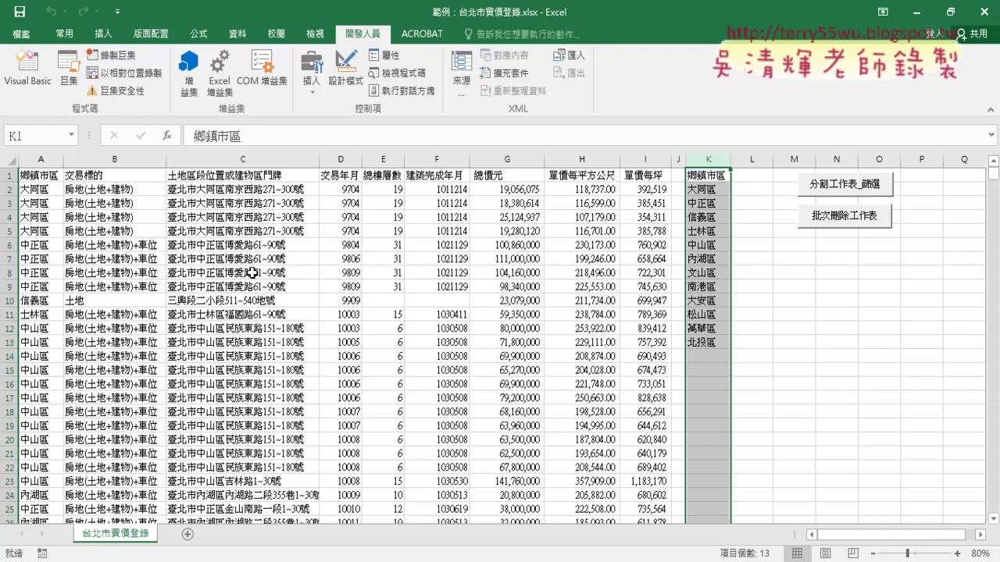
click(237, 161)
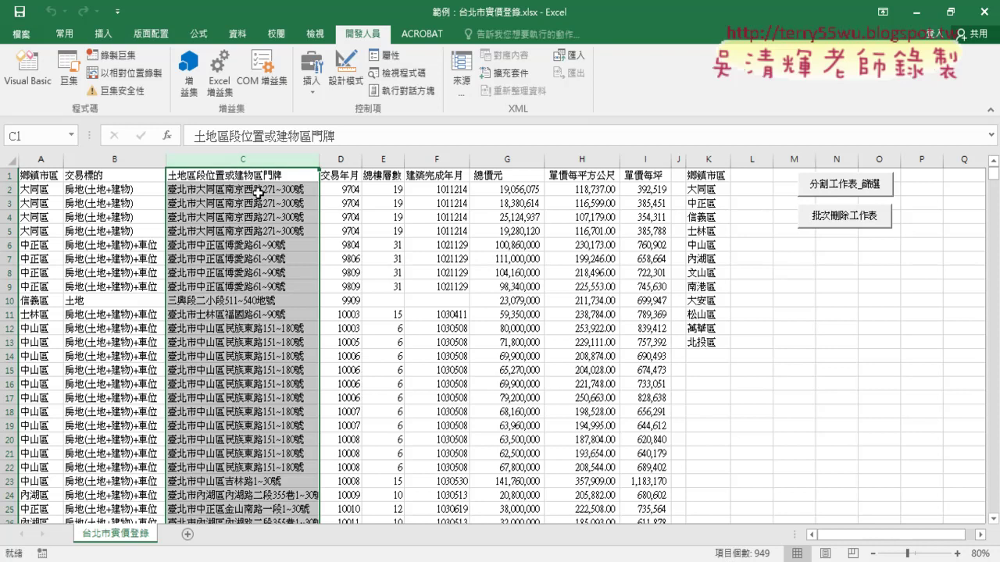
click(27, 78)
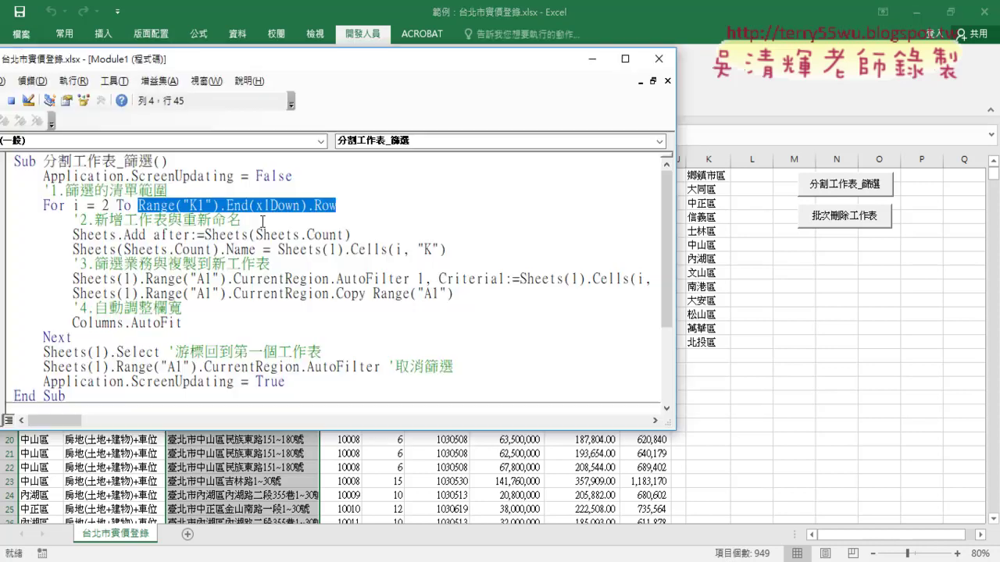
- Move the VBA window aside, scroll down to the commented 篩選業務 InputBox macro, then return to the worksheet
drag(285, 67, 537, 78)
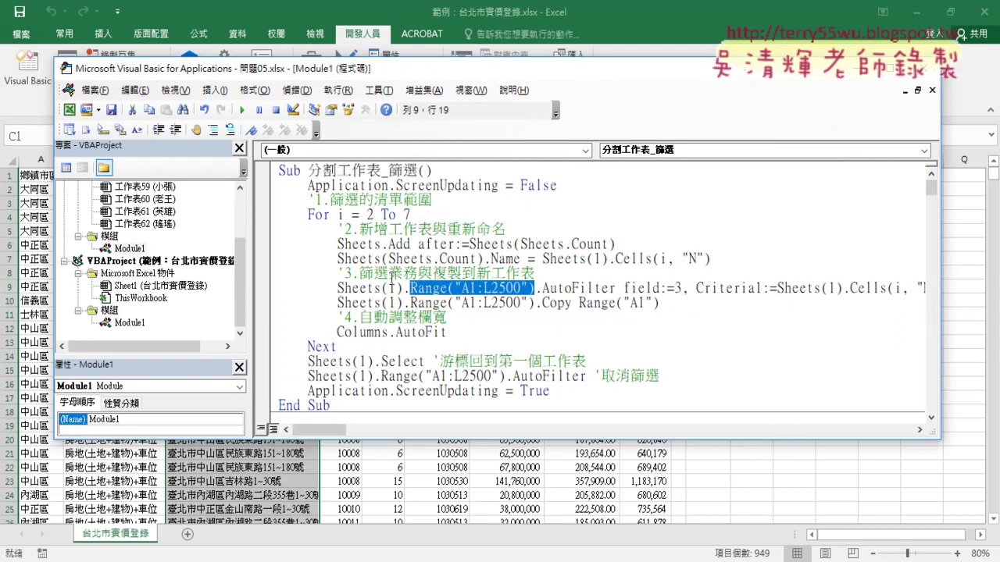
scroll(391, 282, down, 4)
scroll(391, 282, down, 4)
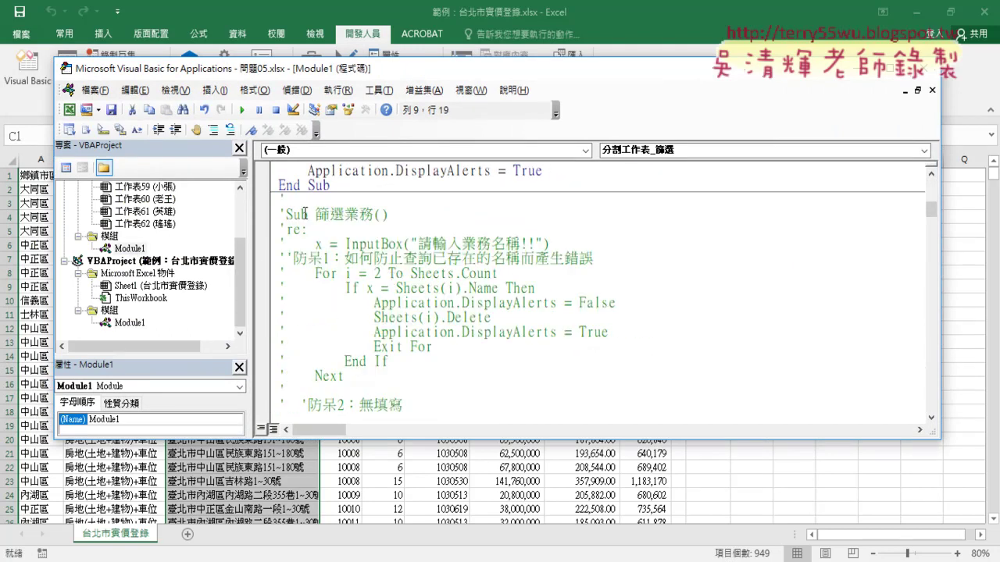
scroll(421, 327, down, 1)
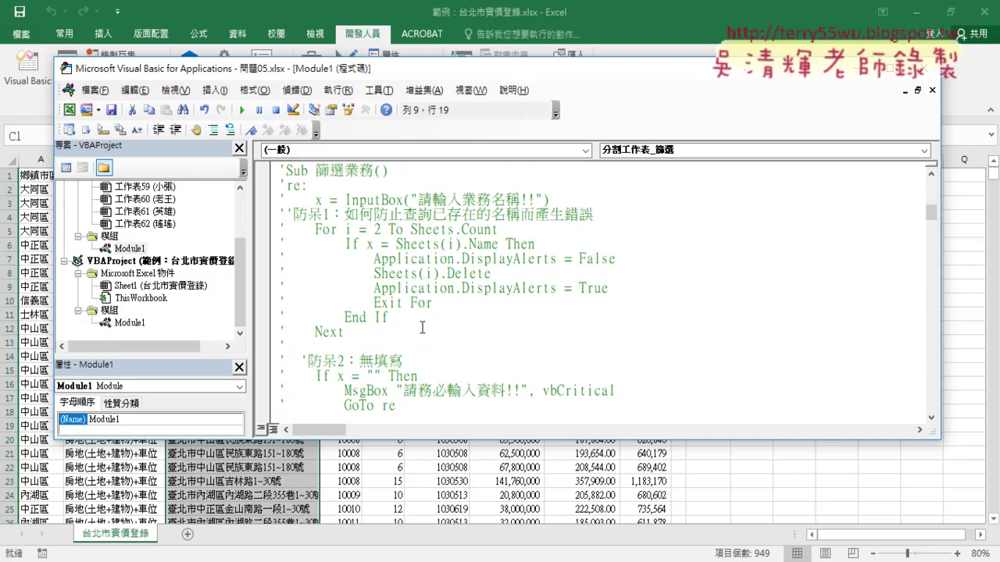
scroll(422, 327, down, 1)
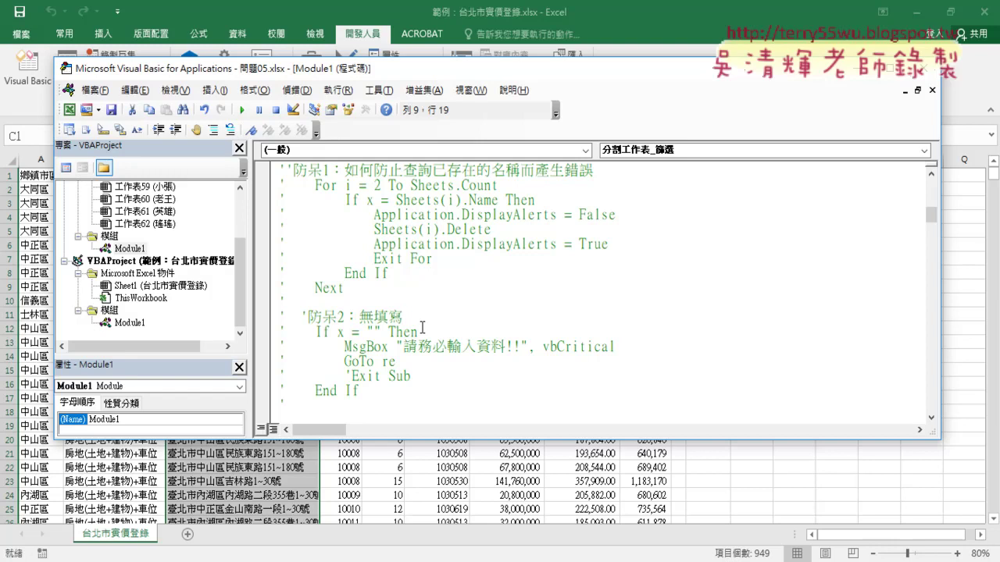
click(574, 495)
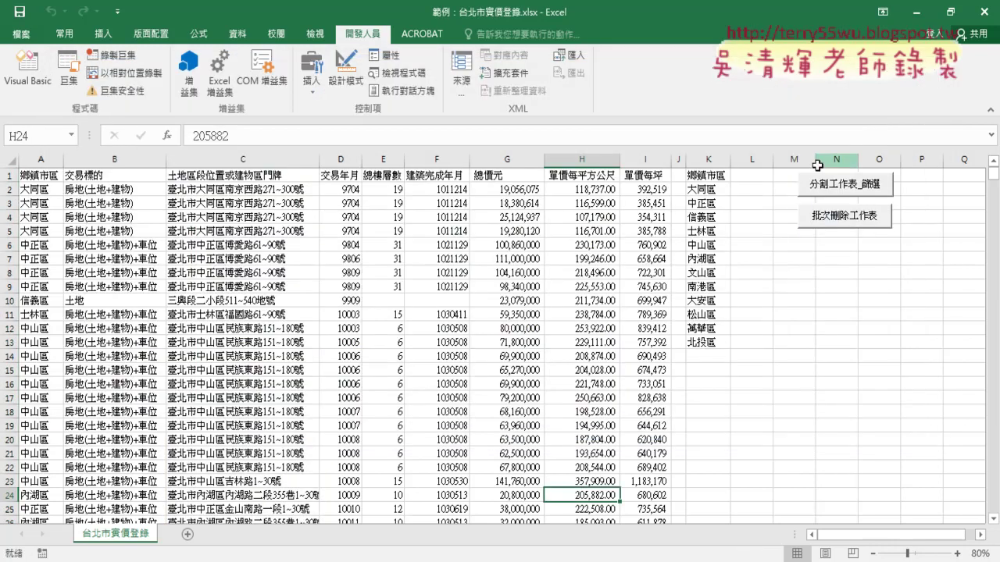